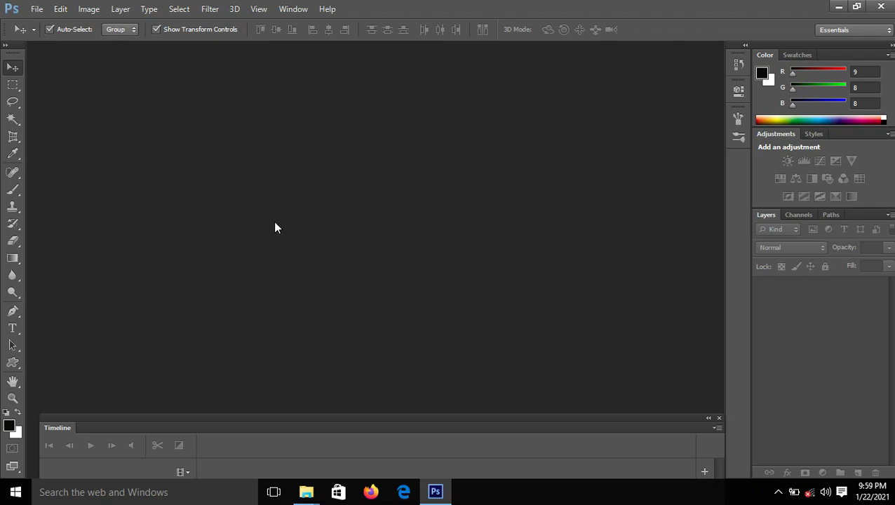
# - Create a new 4 × 4 inch RGB document at 300 pixels/inch with a white background
pyautogui.click(38, 9)
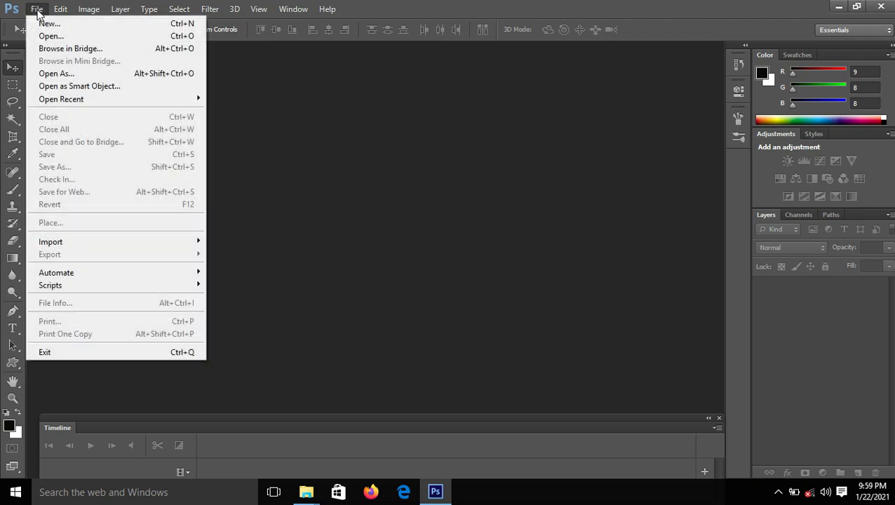
pyautogui.click(41, 24)
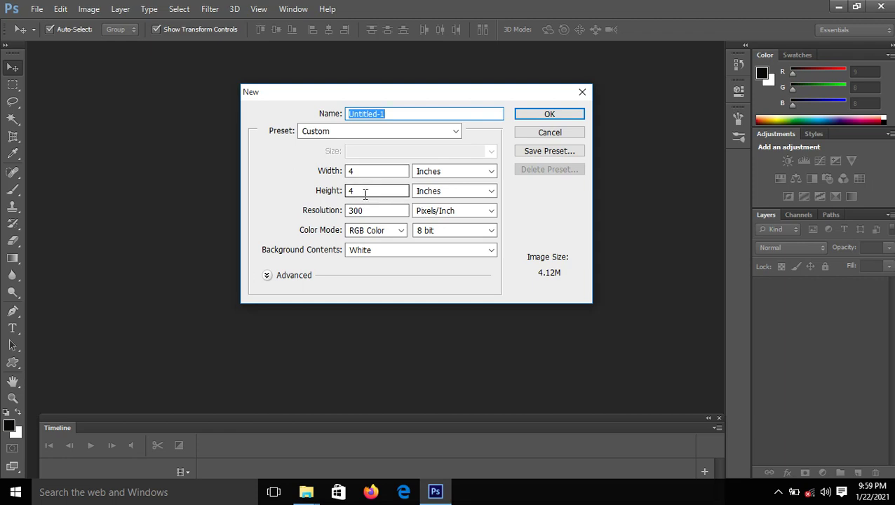
pyautogui.click(547, 115)
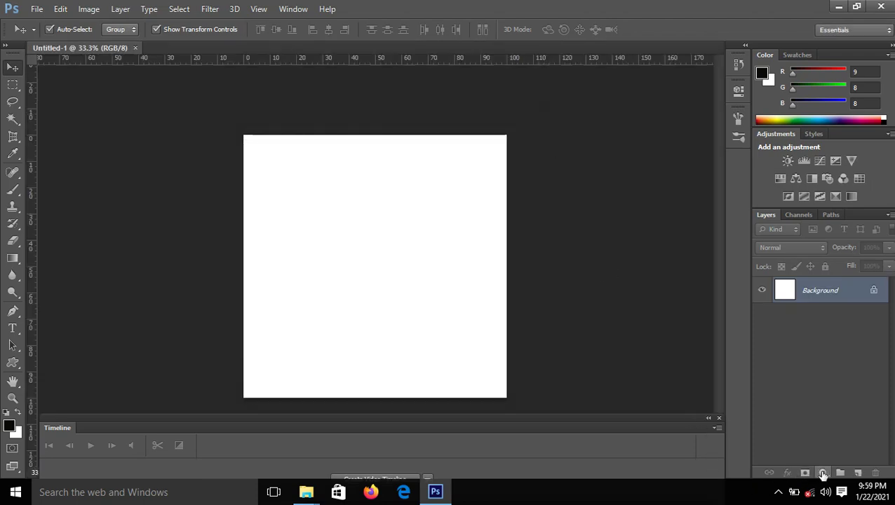
# - Add a Solid Color fill layer in dark red #960808 over the background
pyautogui.click(823, 475)
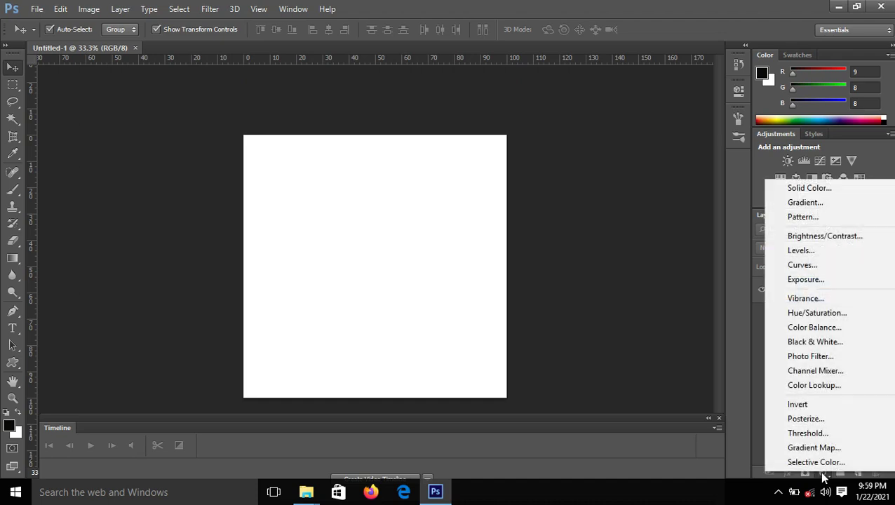
pyautogui.click(801, 188)
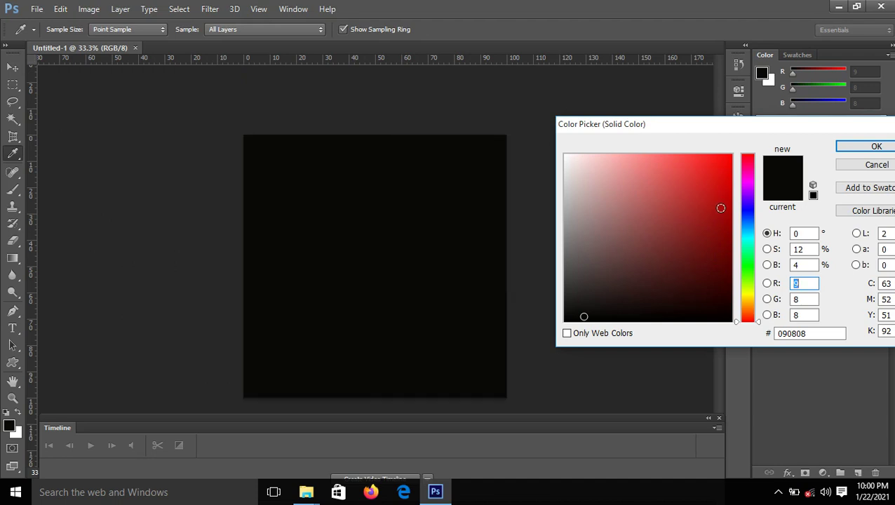
pyautogui.moveTo(722, 201); pyautogui.dragTo(722, 223)
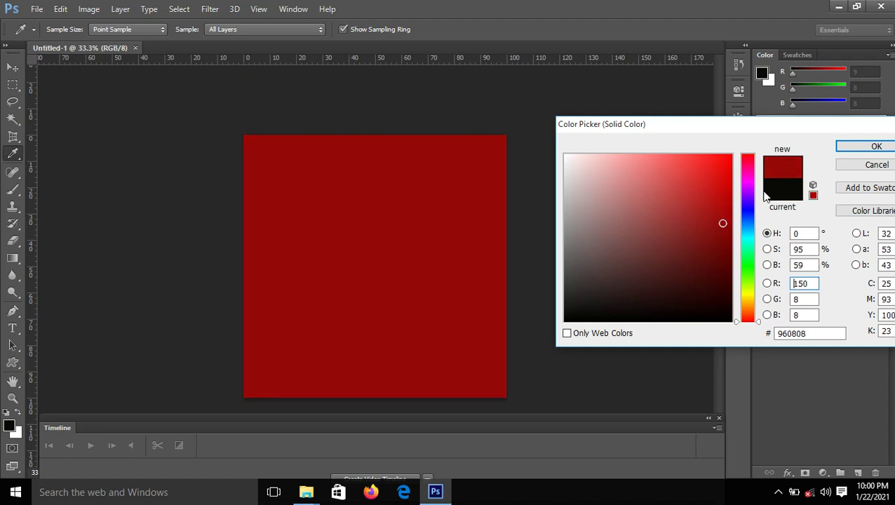
pyautogui.click(863, 148)
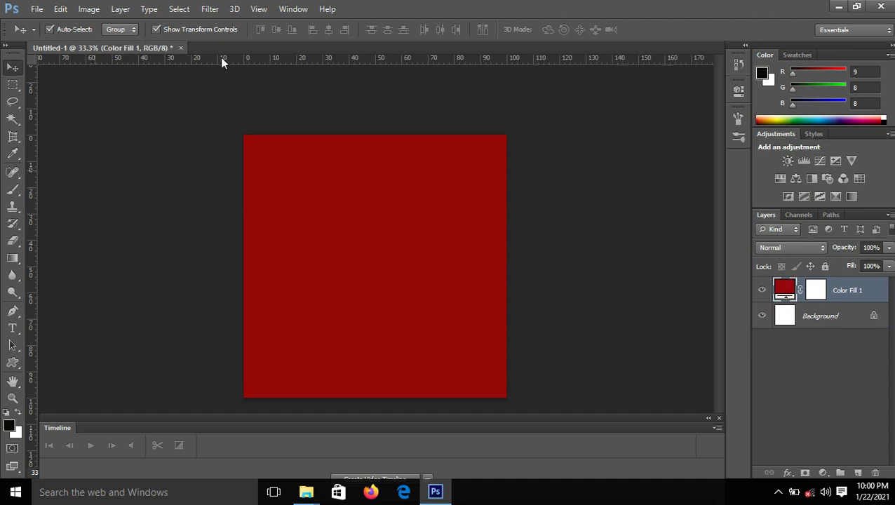
# - Draw a heart custom shape about 858 × 696 px in the middle of the red canvas
pyautogui.click(15, 366)
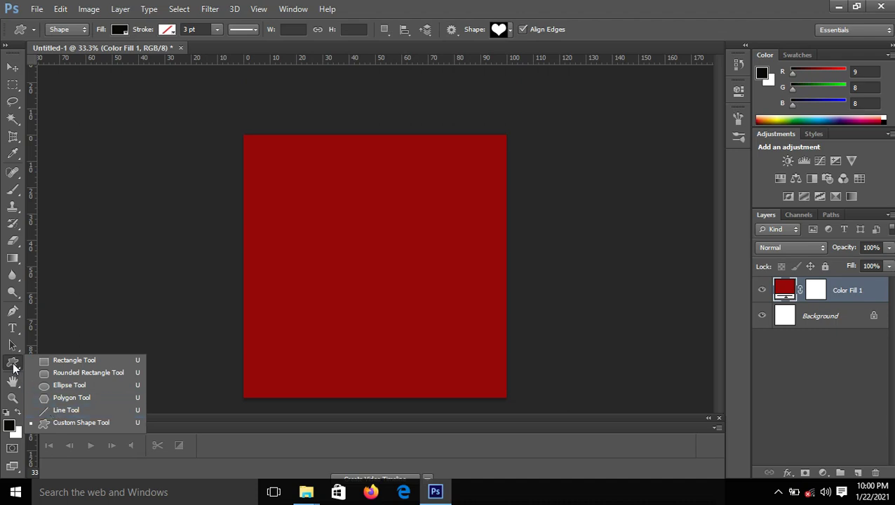
pyautogui.click(67, 422)
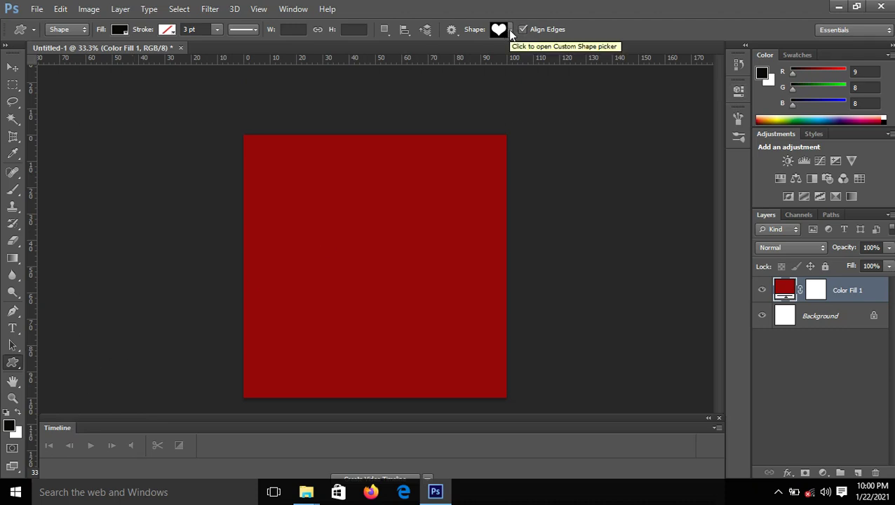
pyautogui.click(509, 30)
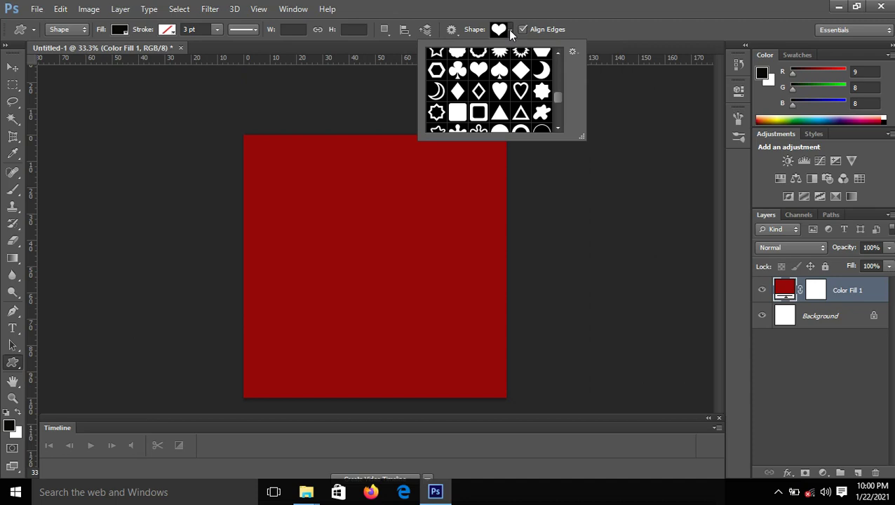
pyautogui.click(499, 28)
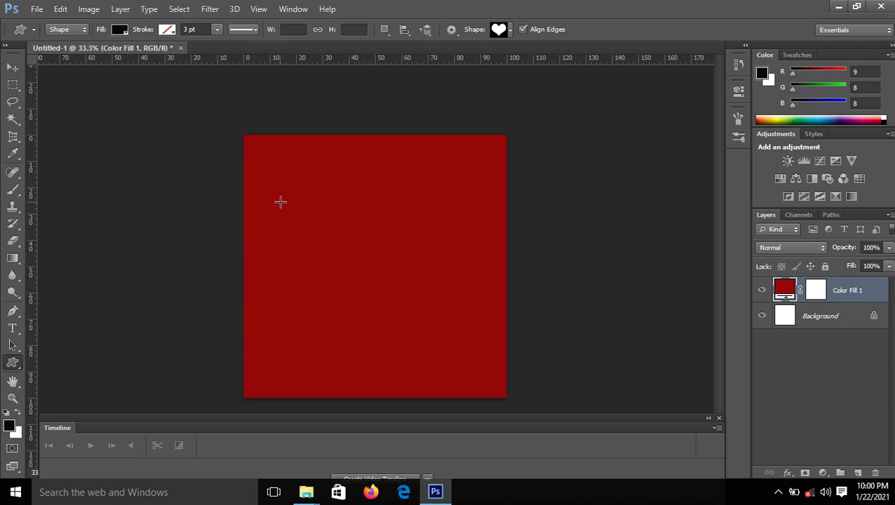
pyautogui.moveTo(279, 202); pyautogui.dragTo(464, 353)
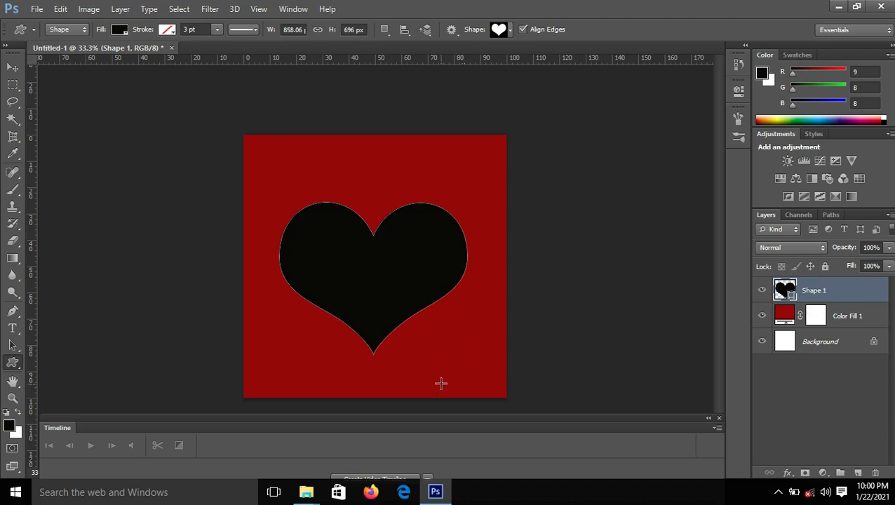
# - Apply a Color Overlay in off-white #f3ebeb to the heart shape layer
pyautogui.click(787, 474)
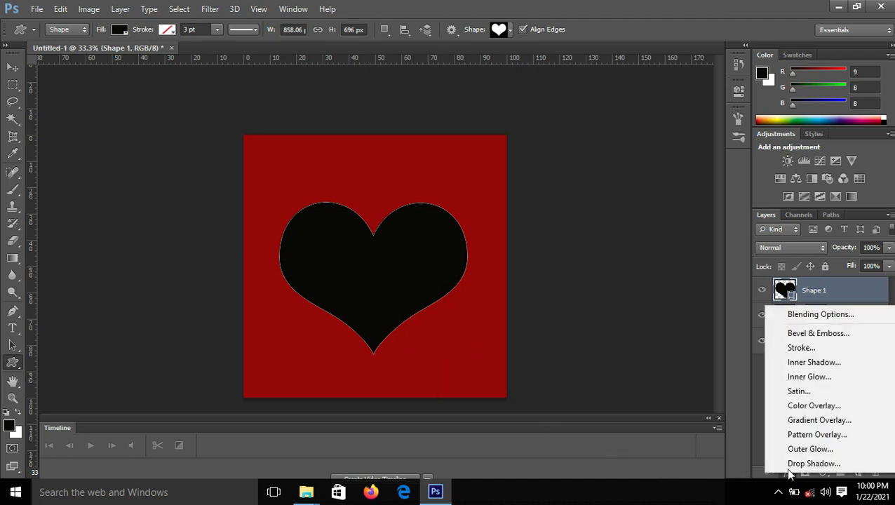
pyautogui.click(816, 409)
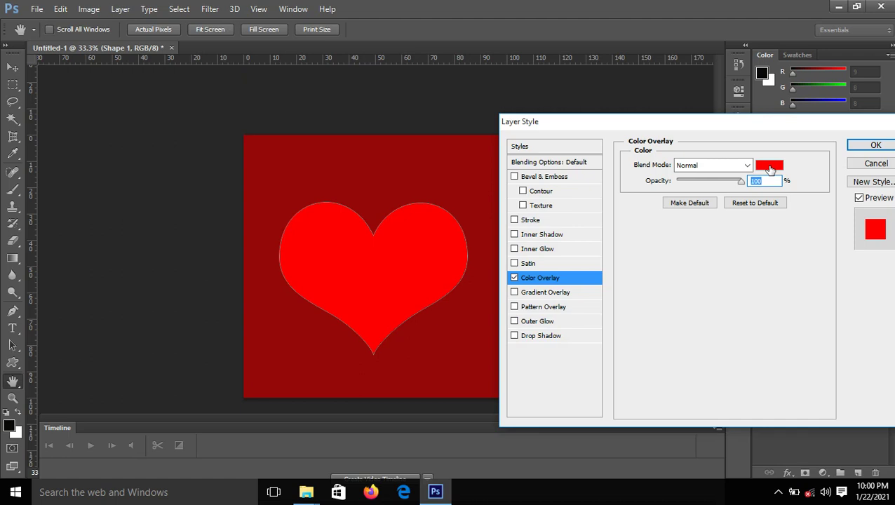
pyautogui.click(770, 169)
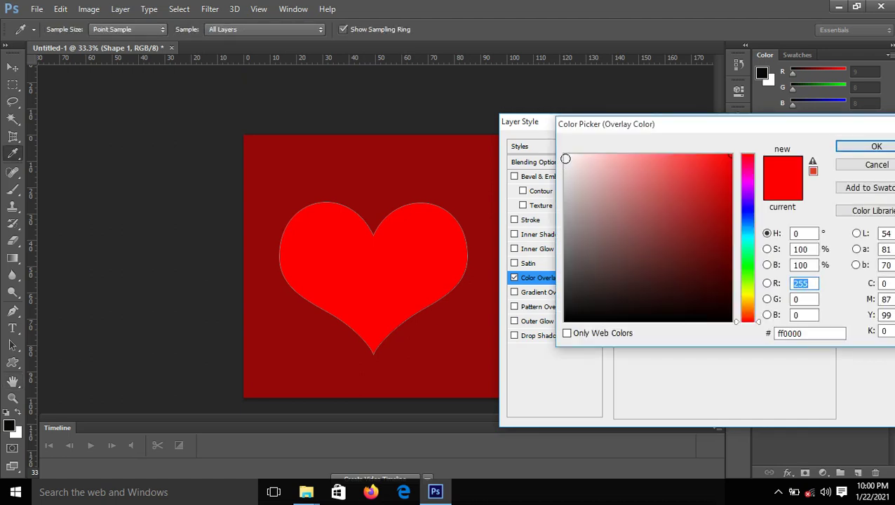
pyautogui.click(568, 162)
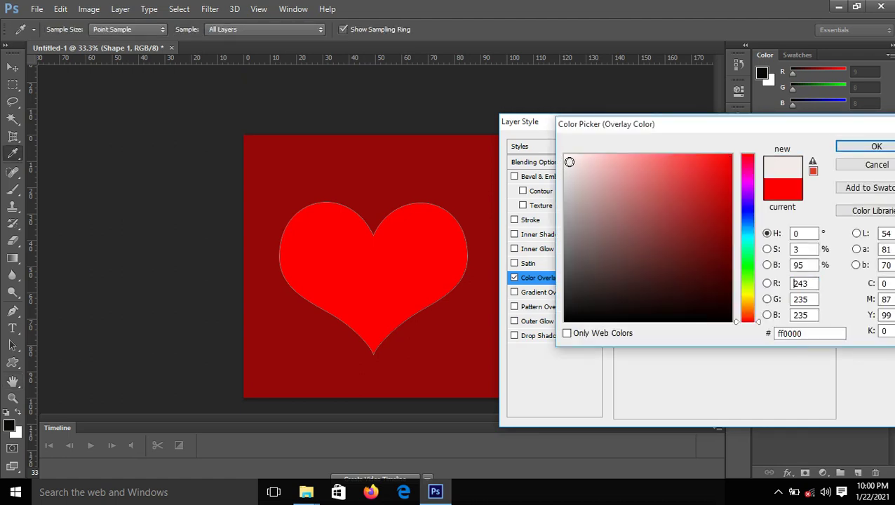
pyautogui.click(862, 150)
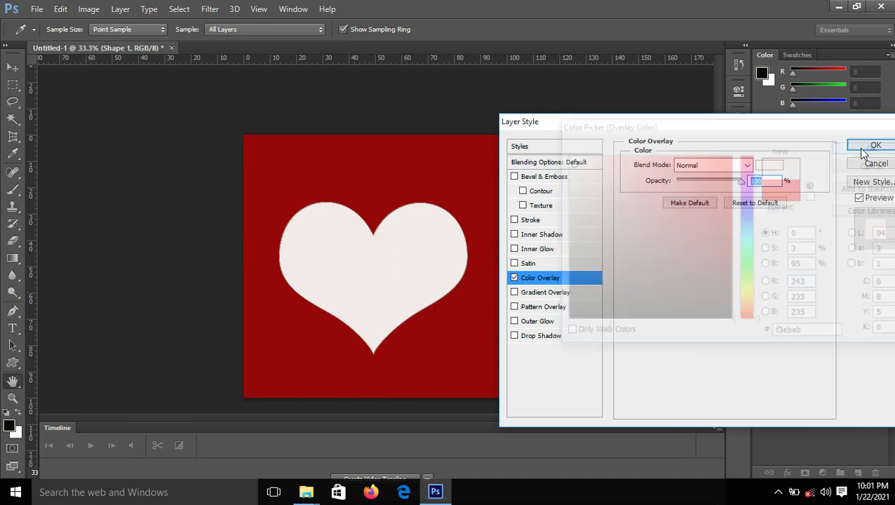
pyautogui.click(863, 151)
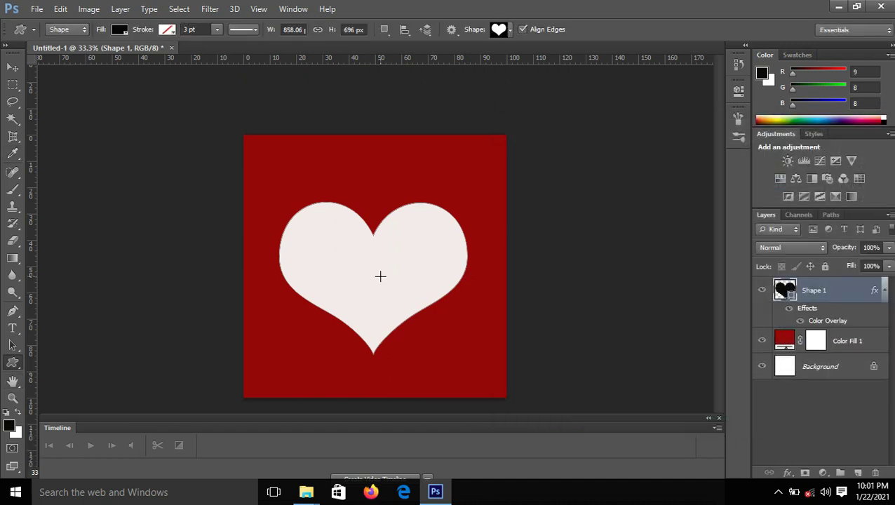
# - Add a Drop Shadow to the heart with a distance of 25 px
pyautogui.click(13, 68)
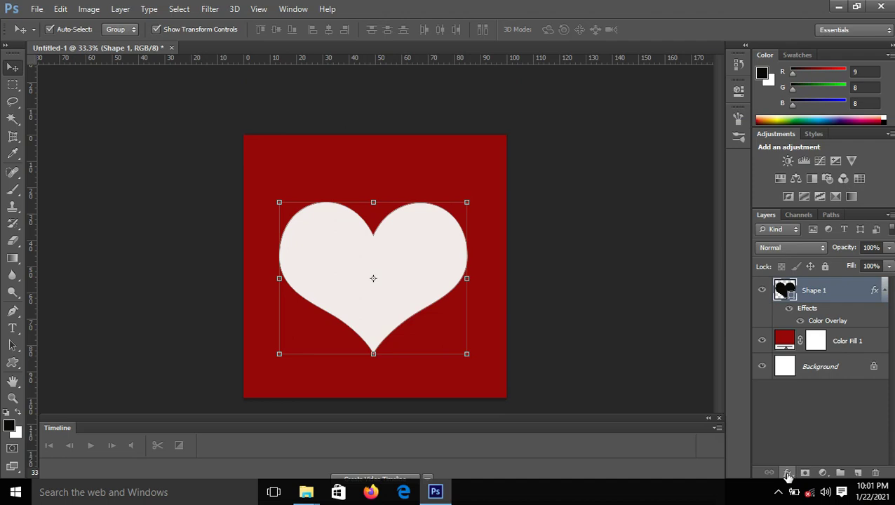
pyautogui.click(788, 473)
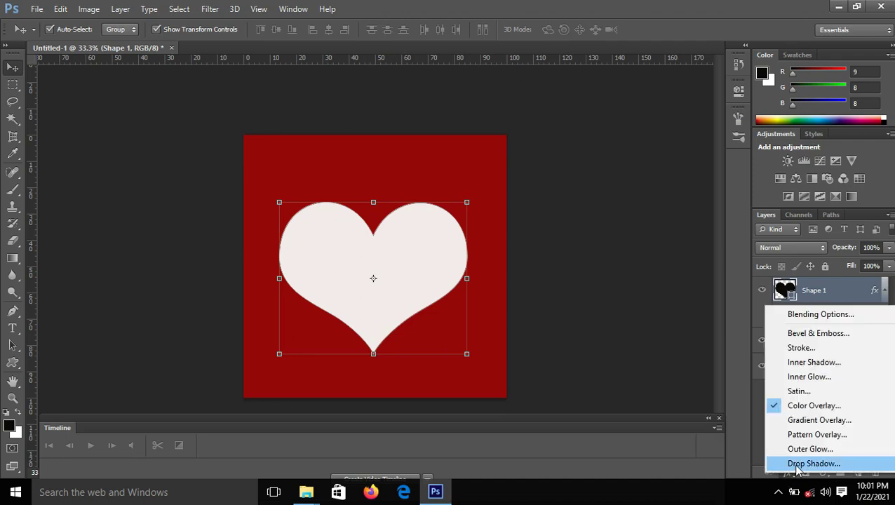
pyautogui.click(806, 464)
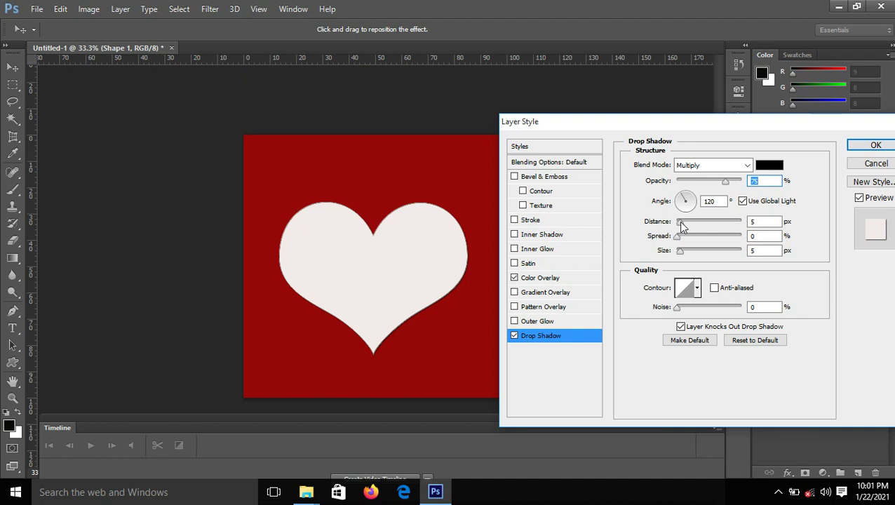
pyautogui.click(681, 222)
pyautogui.moveTo(682, 225); pyautogui.dragTo(694, 226)
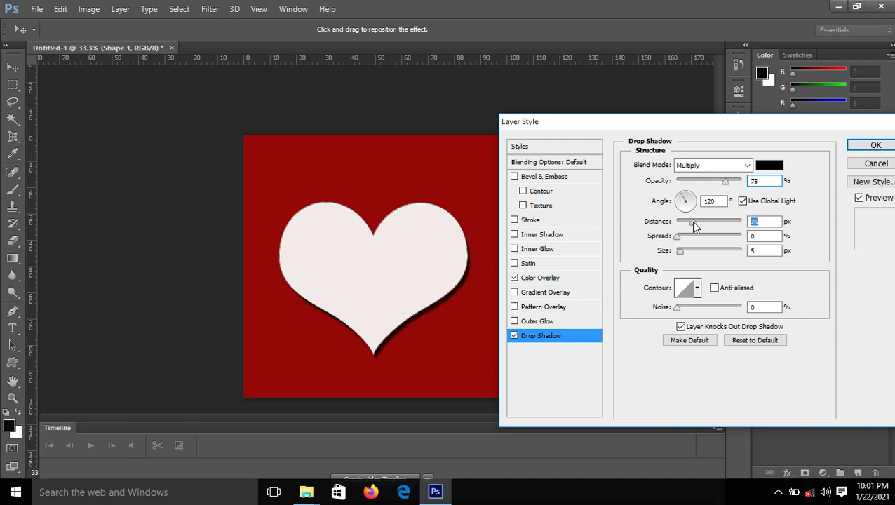
pyautogui.click(874, 146)
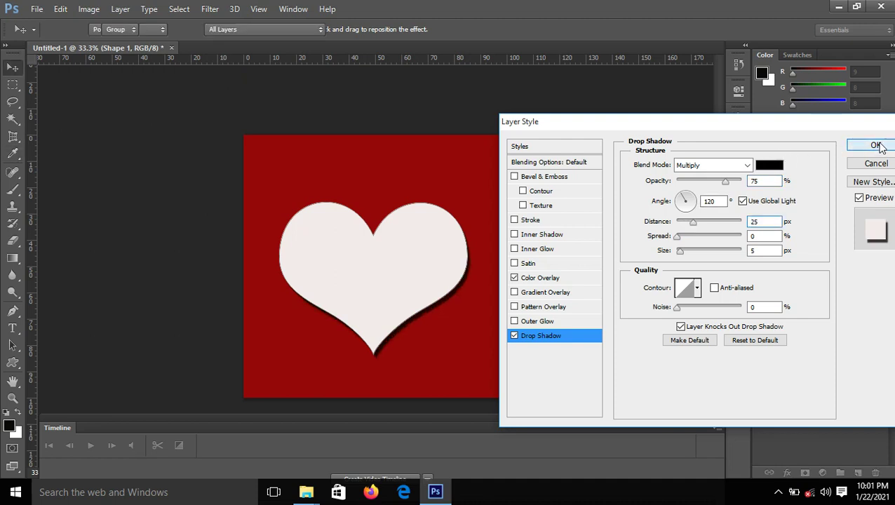
# - Add an Inner Bevel to the heart with Bevel & Emboss at a size of 21 px, and deselect the layer
pyautogui.click(787, 474)
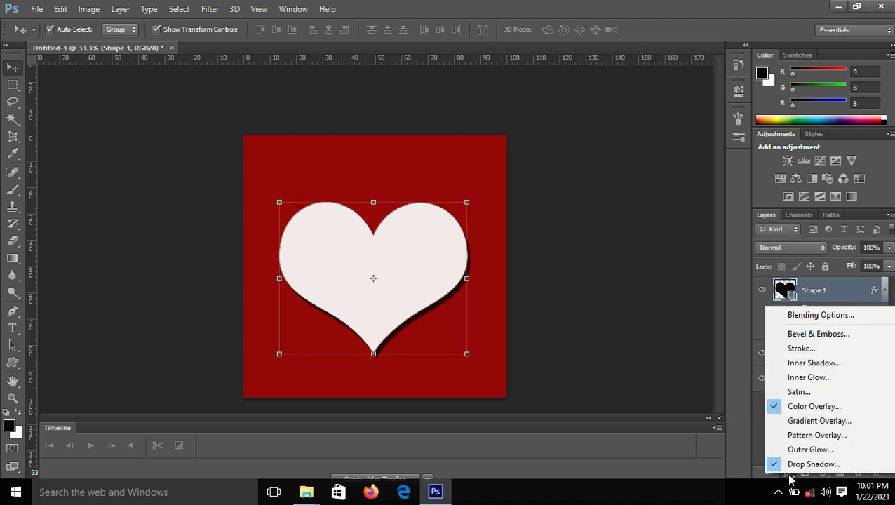
pyautogui.click(813, 335)
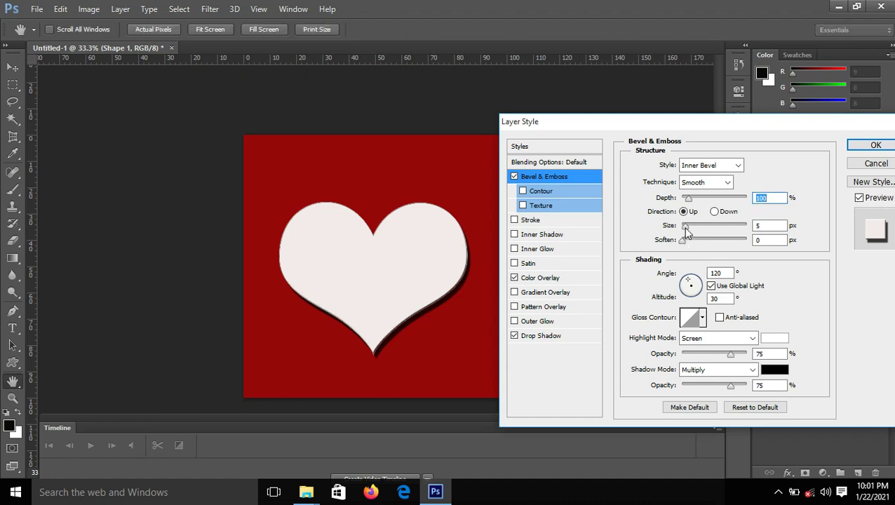
pyautogui.click(689, 229)
pyautogui.moveTo(688, 231); pyautogui.dragTo(691, 230)
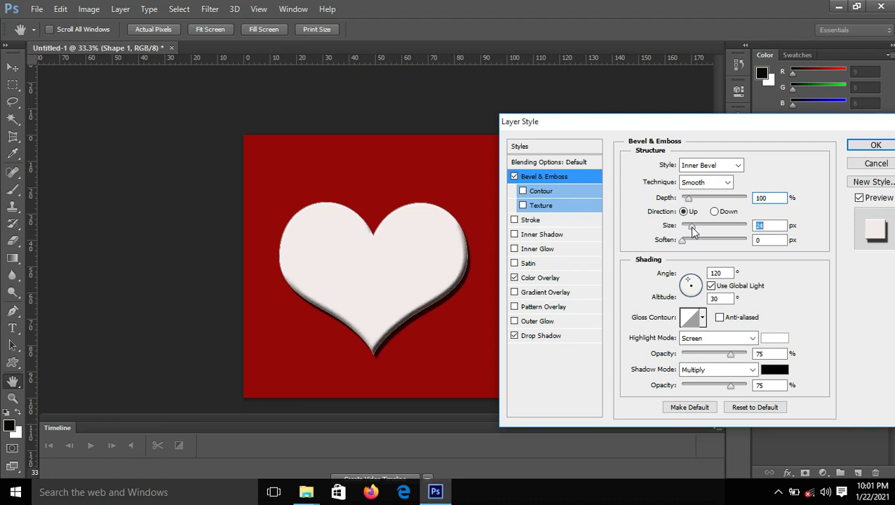
pyautogui.moveTo(690, 230); pyautogui.dragTo(693, 230)
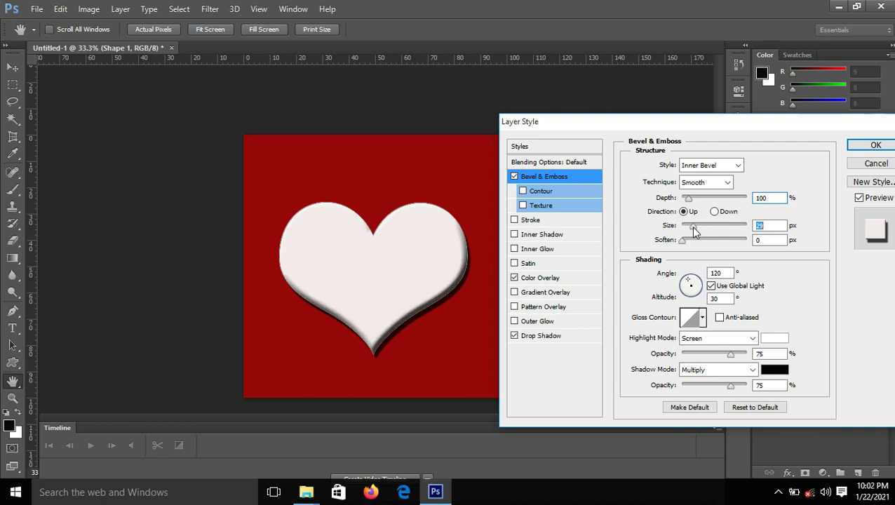
pyautogui.moveTo(693, 230); pyautogui.dragTo(690, 230)
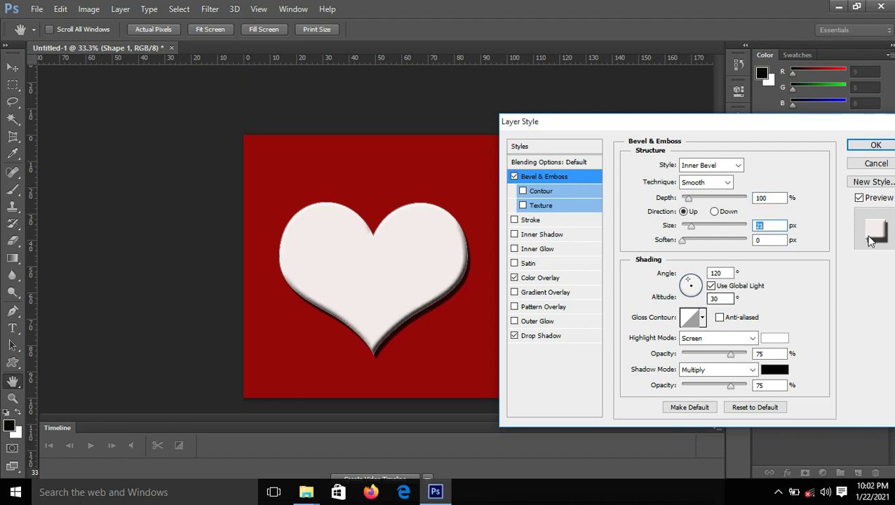
pyautogui.click(872, 147)
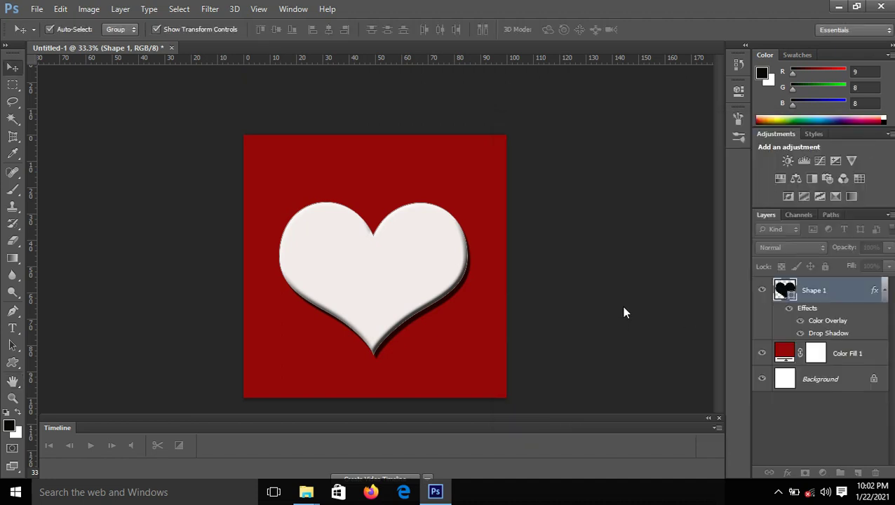
pyautogui.click(623, 308)
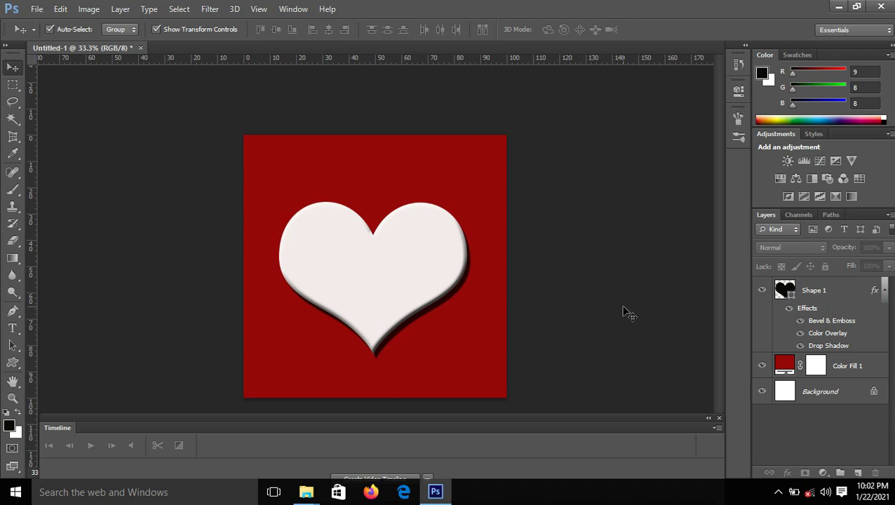
# - Set the Type tool's text color to dark red #960808 by sampling the canvas background
pyautogui.click(13, 331)
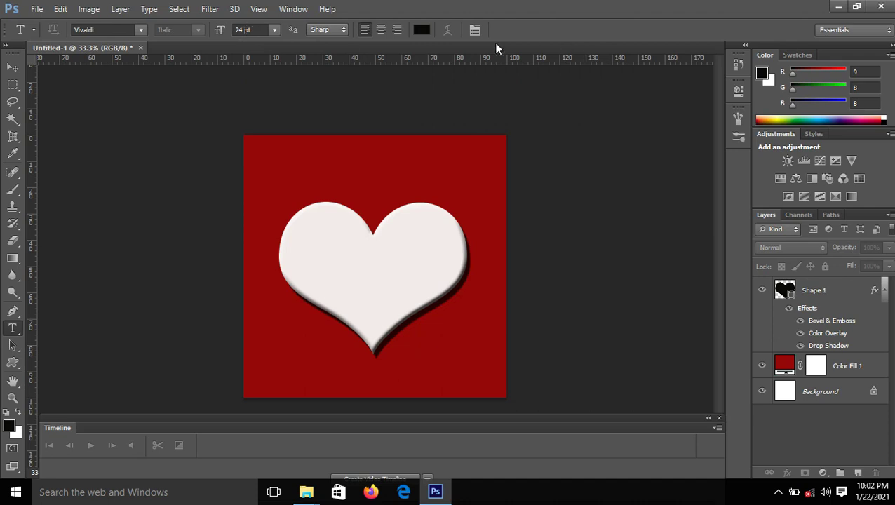
pyautogui.click(422, 30)
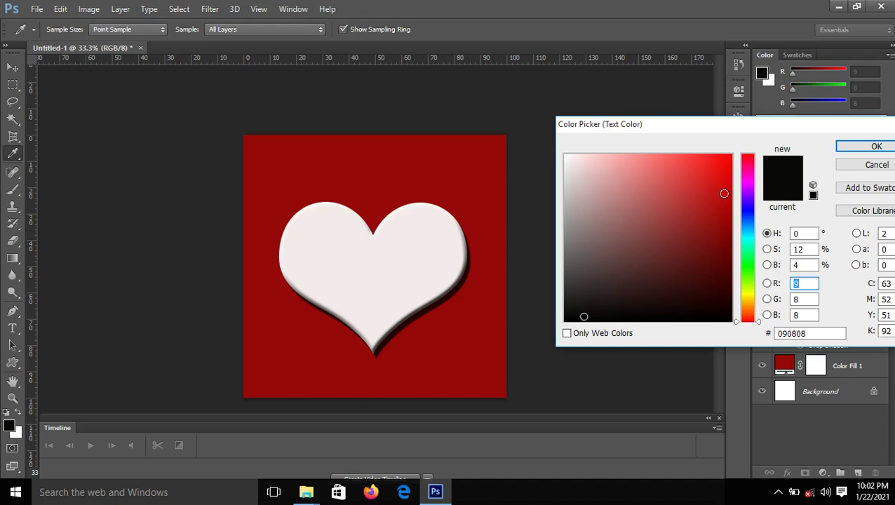
pyautogui.click(724, 194)
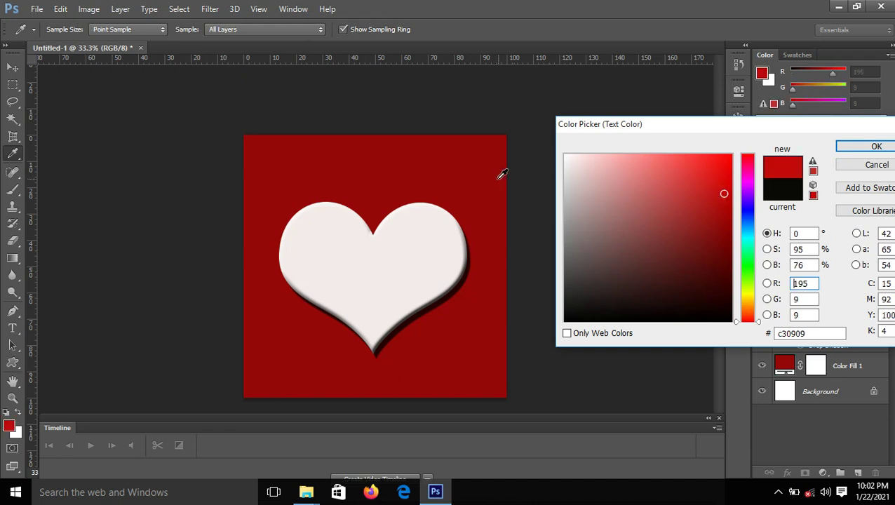
pyautogui.click(451, 158)
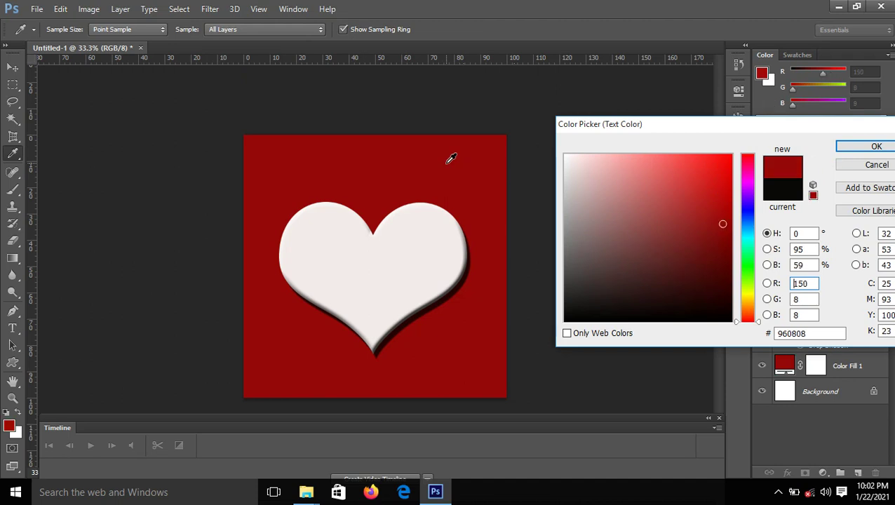
pyautogui.click(862, 149)
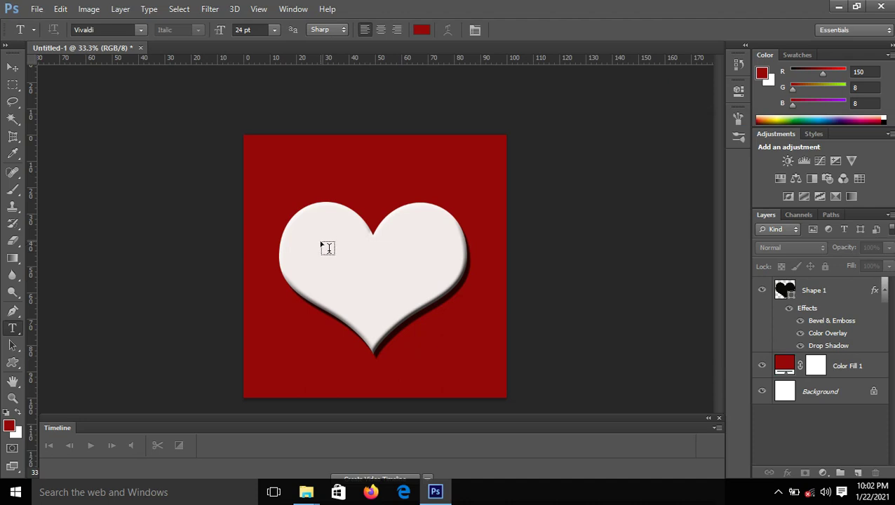
# - Add the text "Be My" in dark red Vivaldi at 24 pt on the upper part of the heart
pyautogui.click(320, 240)
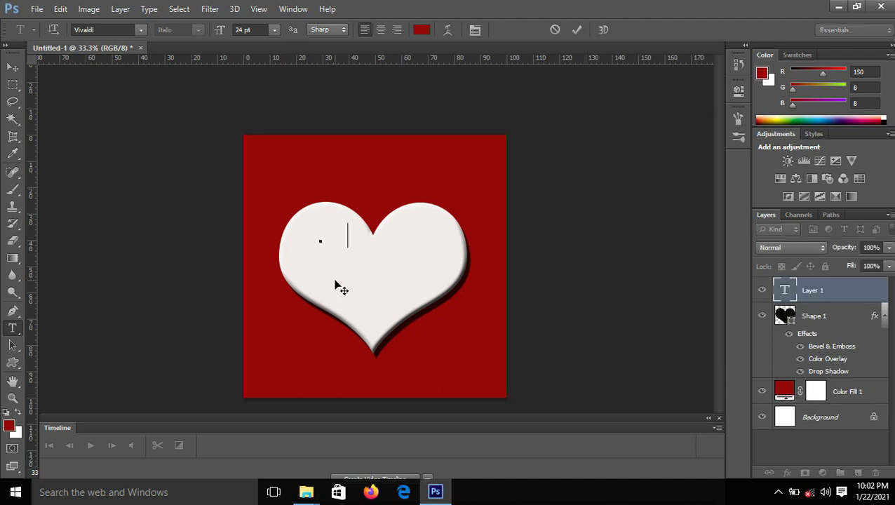
pyautogui.write('L')
pyautogui.write('e ')
pyautogui.write('My')
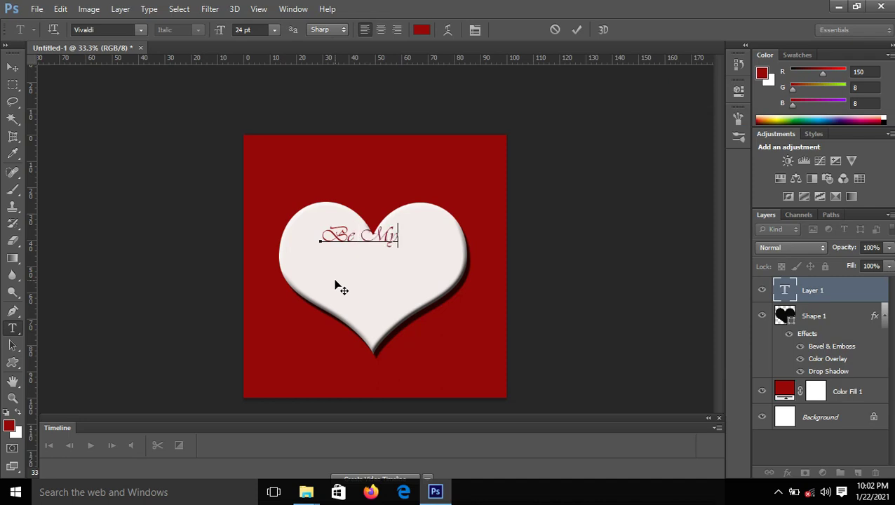
pyautogui.click(576, 31)
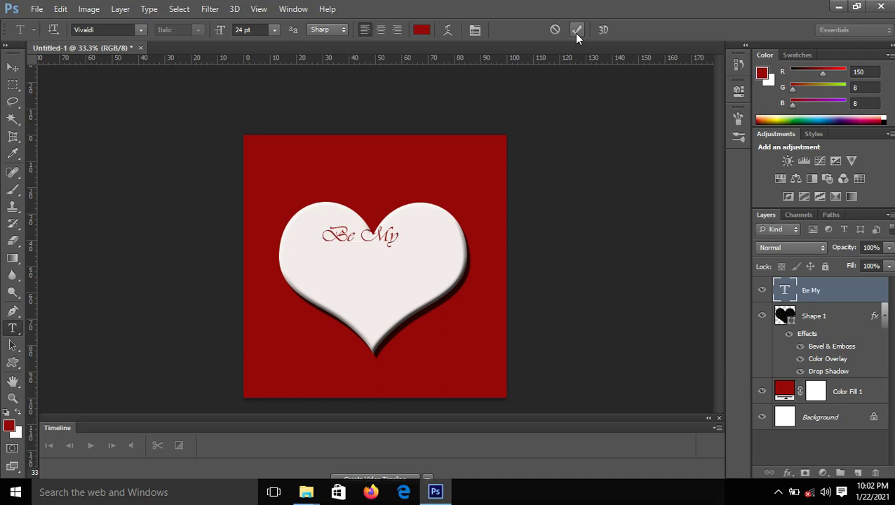
# - Move the "Be My" text below the heart's notch and enlarge it to about 33 pt
pyautogui.click(12, 68)
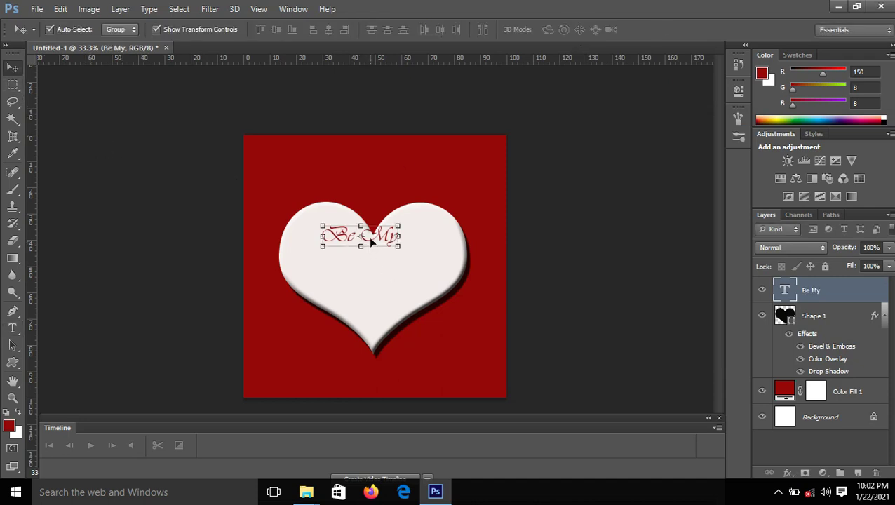
pyautogui.moveTo(368, 245); pyautogui.dragTo(381, 256)
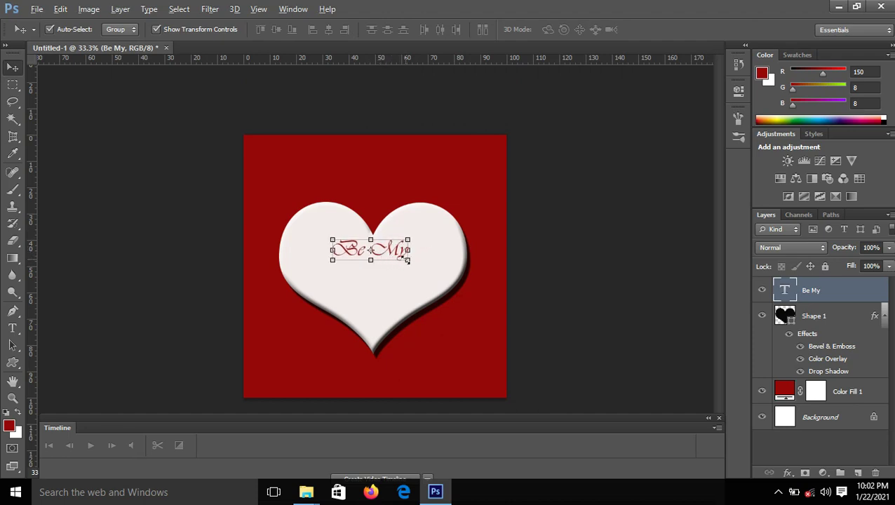
pyautogui.moveTo(414, 264)
pyautogui.mouseDown()
pyautogui.moveTo(423, 266)
pyautogui.moveTo(402, 253)
pyautogui.mouseUp()
pyautogui.click(661, 28)
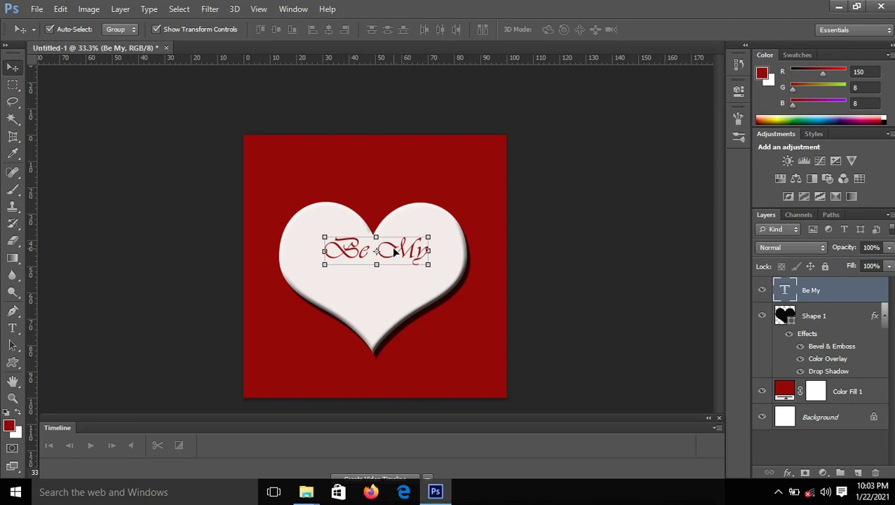
# - Duplicate the "Be My" text layer and place the copy directly beneath the original
pyautogui.hotkey('ctrl', 'j')
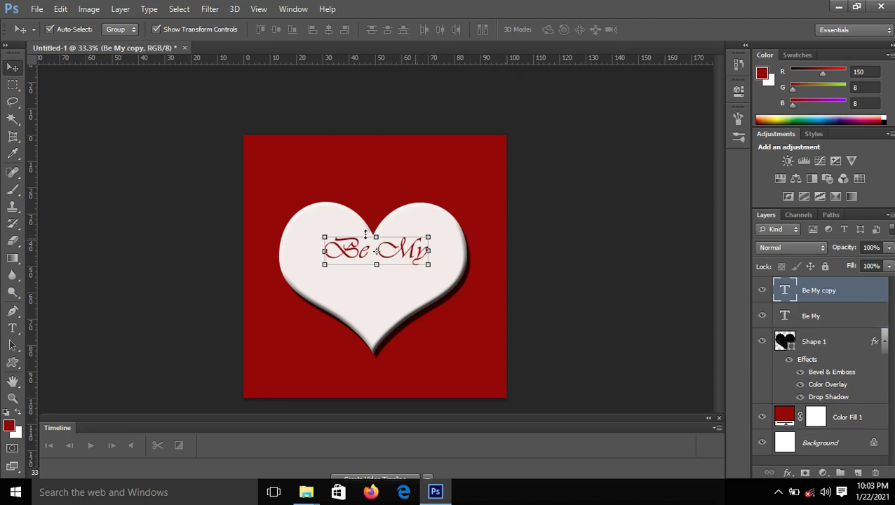
pyautogui.moveTo(382, 254); pyautogui.dragTo(384, 281)
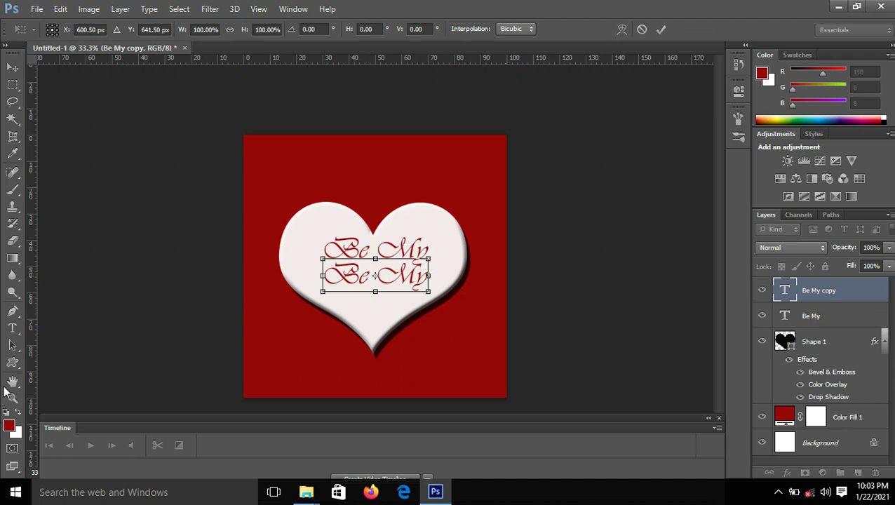
pyautogui.click(11, 331)
pyautogui.click(414, 197)
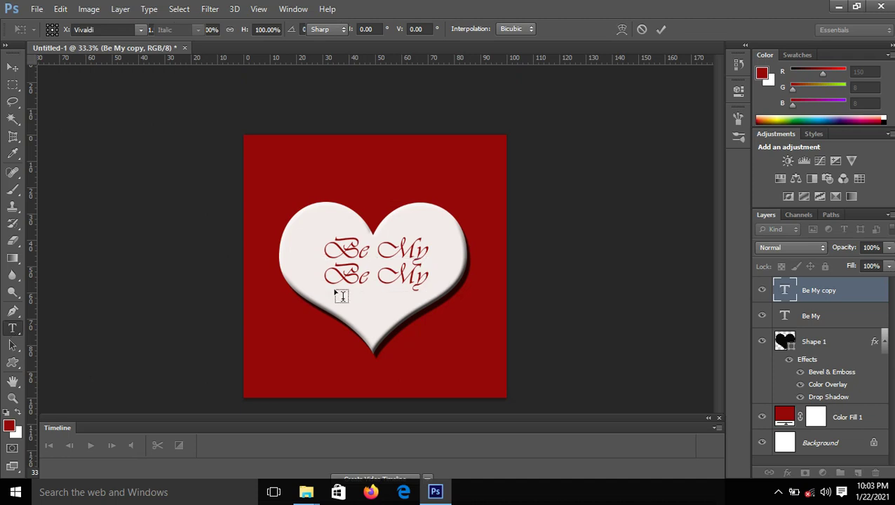
pyautogui.click(326, 266)
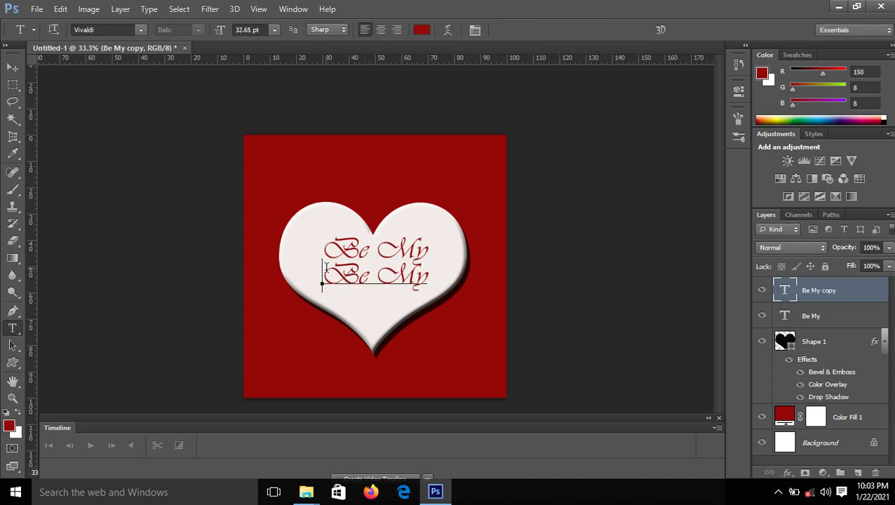
pyautogui.moveTo(327, 270); pyautogui.dragTo(425, 278)
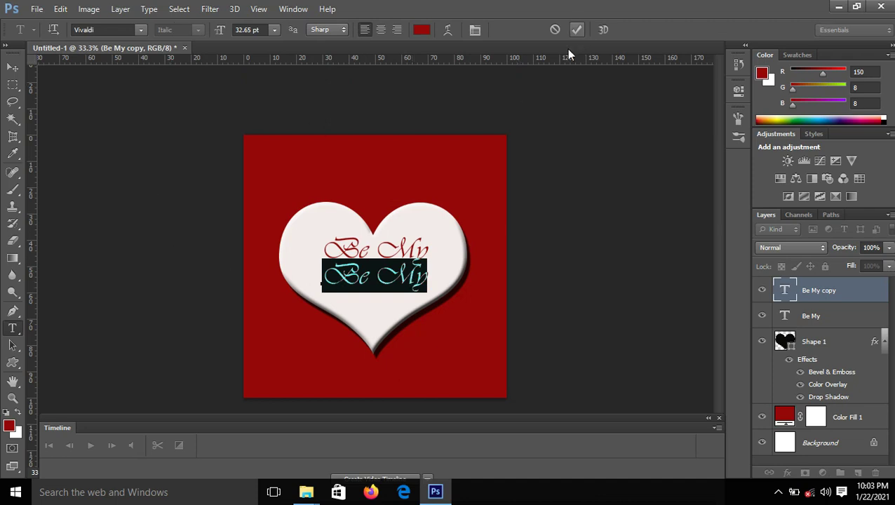
pyautogui.click(576, 30)
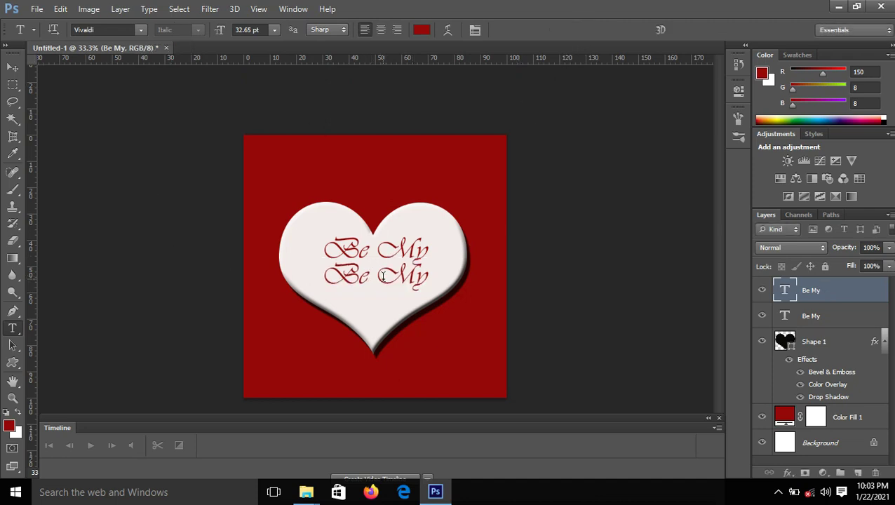
# - Replace the lower "Be My" text with "Valentine"
pyautogui.click(383, 275)
pyautogui.hotkey('ctrl', 'a')
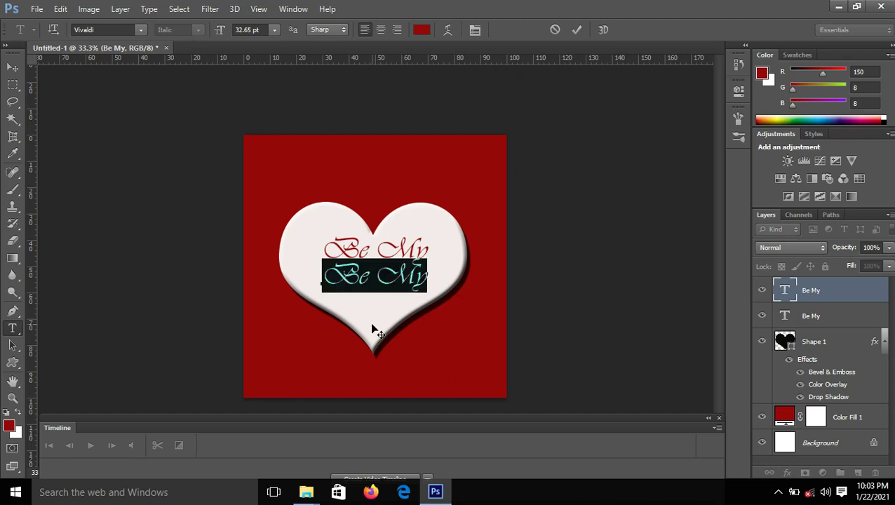
pyautogui.write('Vale')
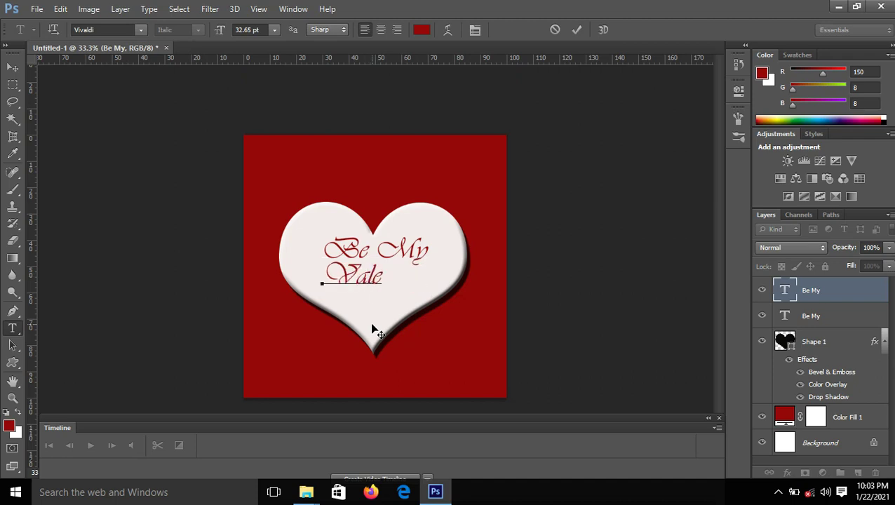
pyautogui.write('ntine')
pyautogui.click(577, 32)
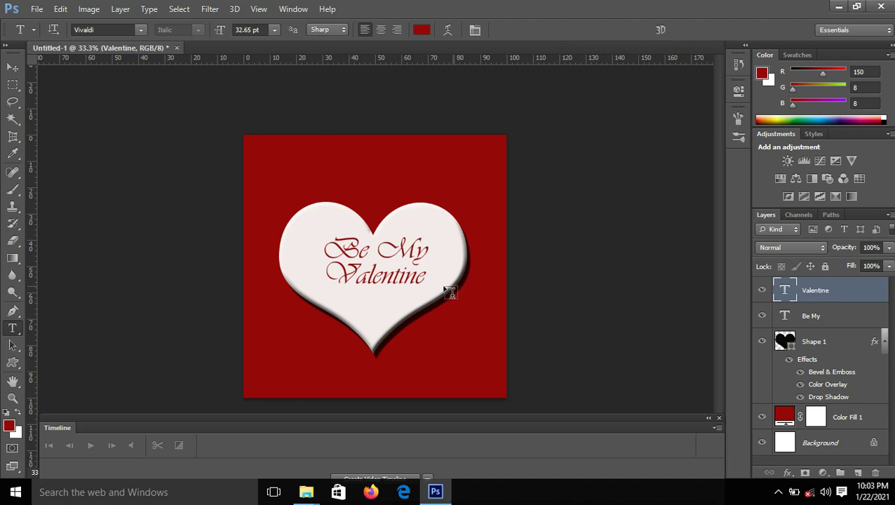
# - Stretch the "Valentine" text to about 136.67% width at its original height and center it under "Be My"
pyautogui.click(12, 67)
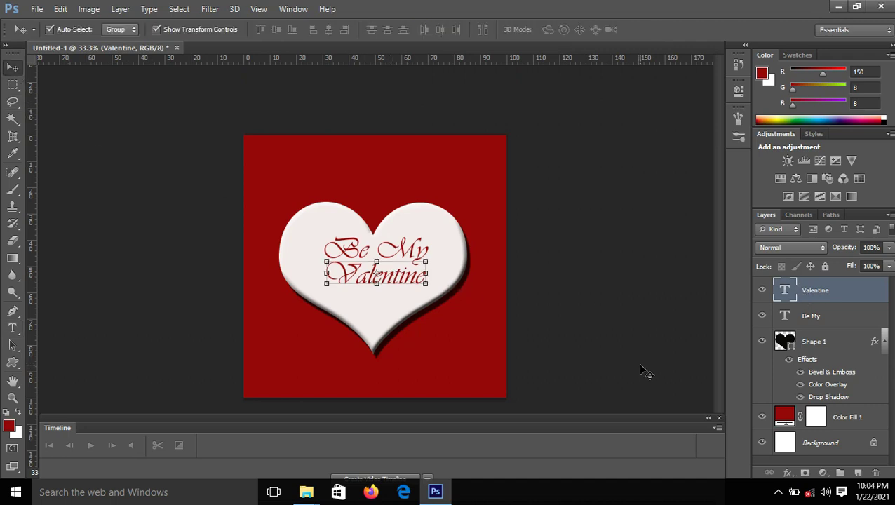
pyautogui.moveTo(425, 283)
pyautogui.mouseDown()
pyautogui.moveTo(446, 292)
pyautogui.moveTo(423, 285)
pyautogui.mouseUp()
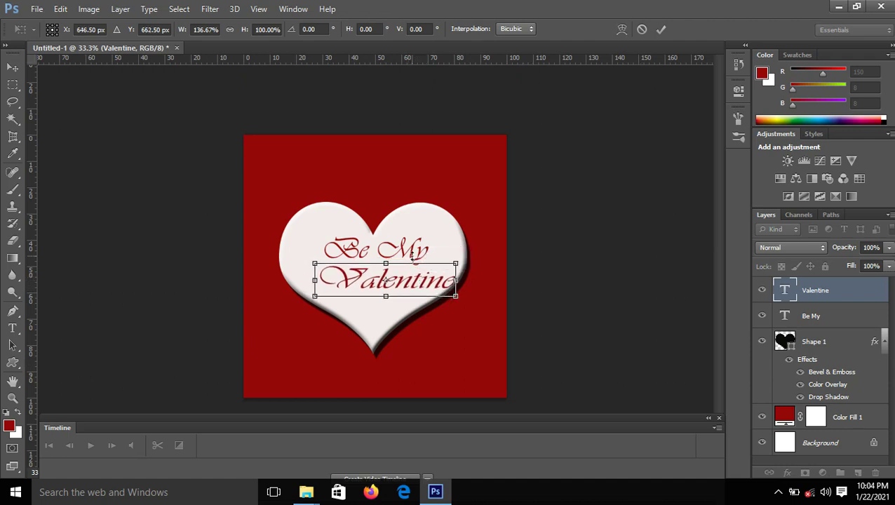
pyautogui.moveTo(410, 255); pyautogui.dragTo(417, 260)
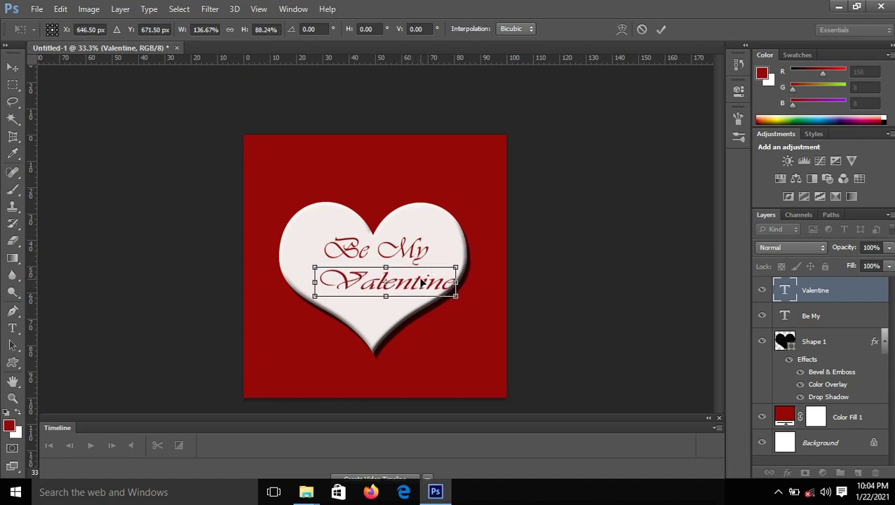
pyautogui.hotkey('ctrl', 'z')
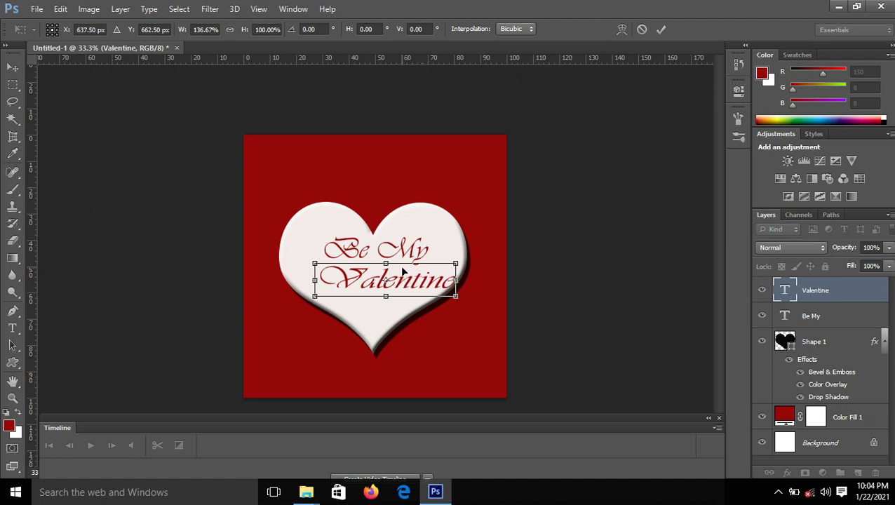
pyautogui.moveTo(403, 272); pyautogui.dragTo(399, 271)
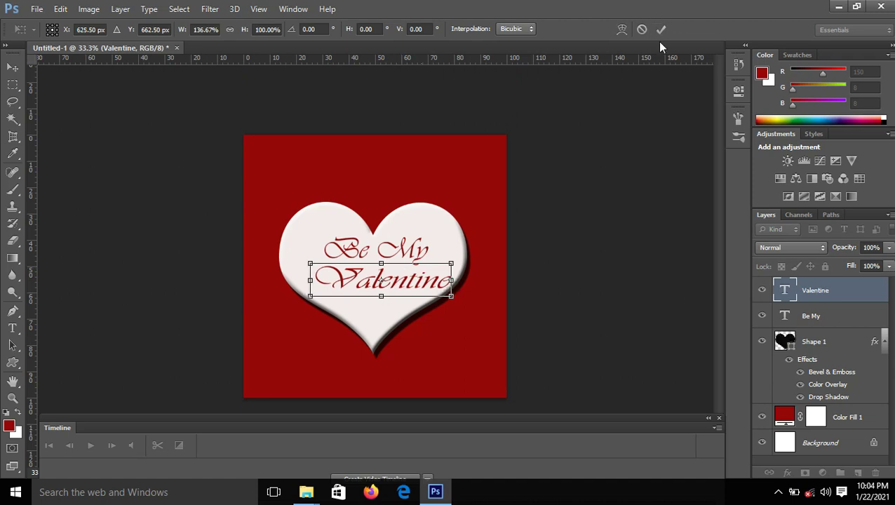
pyautogui.click(660, 29)
pyautogui.click(559, 222)
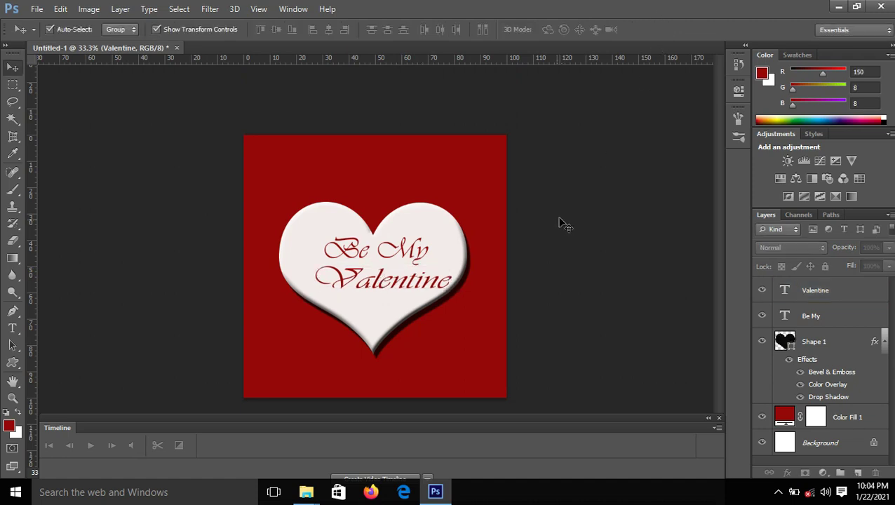
pyautogui.moveTo(397, 290); pyautogui.dragTo(393, 287)
pyautogui.hotkey('ctrl', 't')
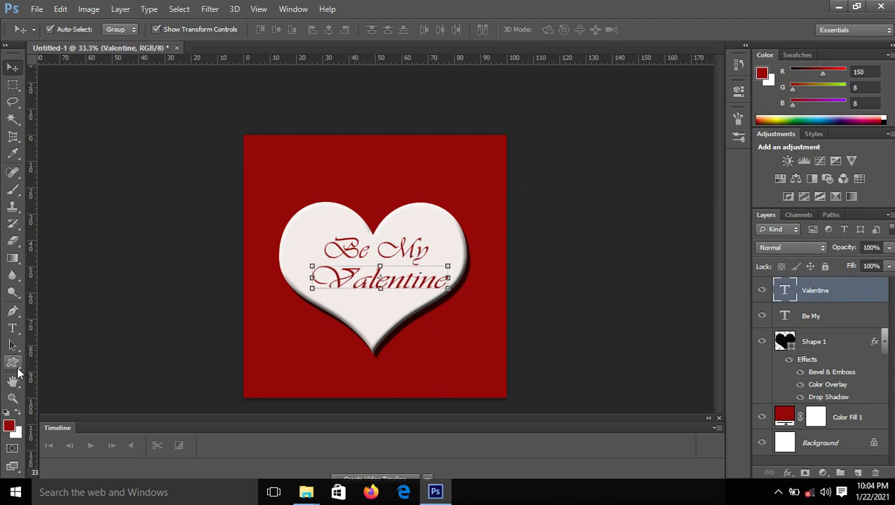
# - Draw a thin horizontal rectangle about 723 x 3 px below the heart's tip, extending past the canvas's right edge
pyautogui.click(14, 365)
pyautogui.rightClick(15, 368)
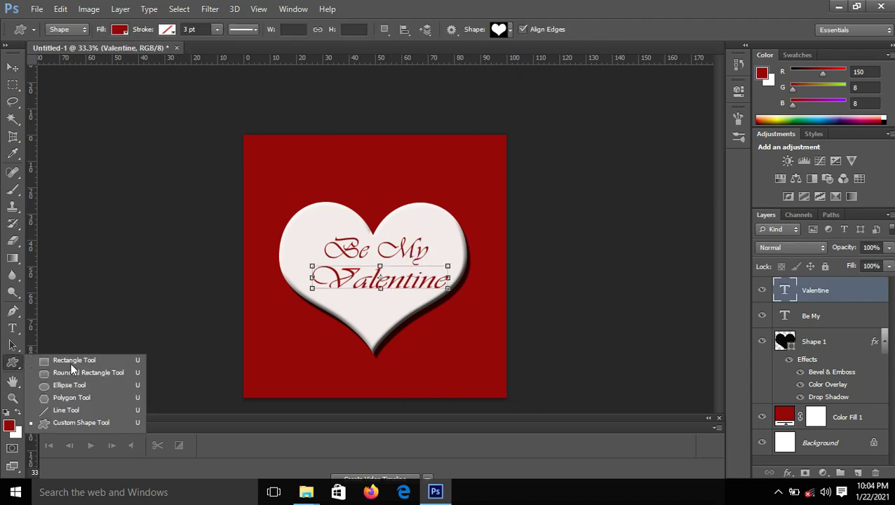
pyautogui.click(73, 361)
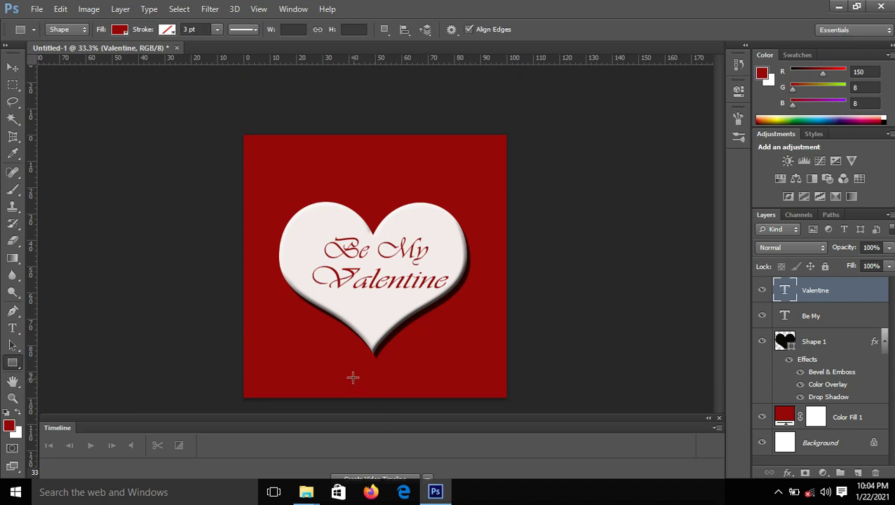
pyautogui.moveTo(352, 376); pyautogui.dragTo(511, 376)
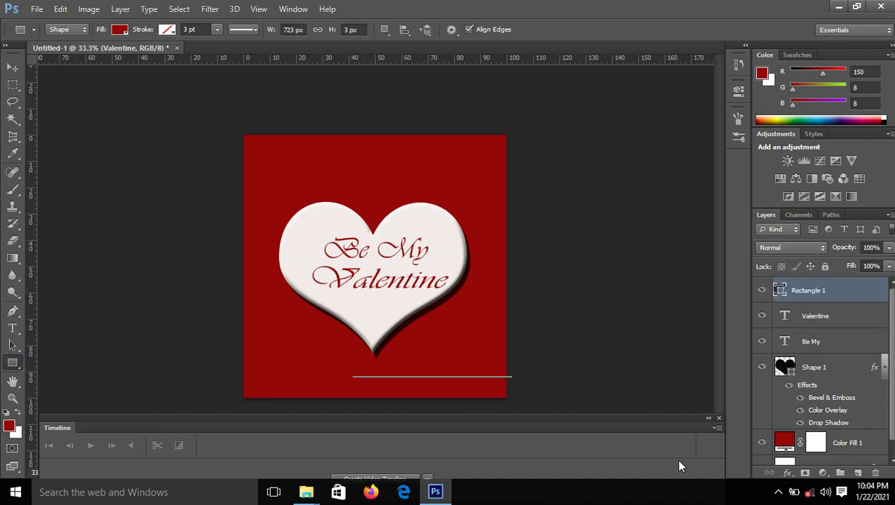
# - Apply a Color Overlay to the thin rectangle in off-white #f3ebeb sampled from the heart
pyautogui.click(789, 475)
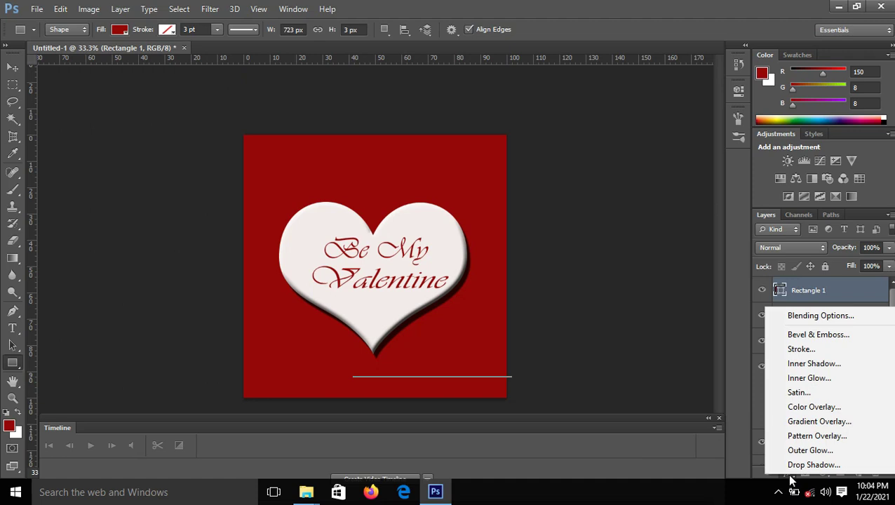
pyautogui.click(819, 407)
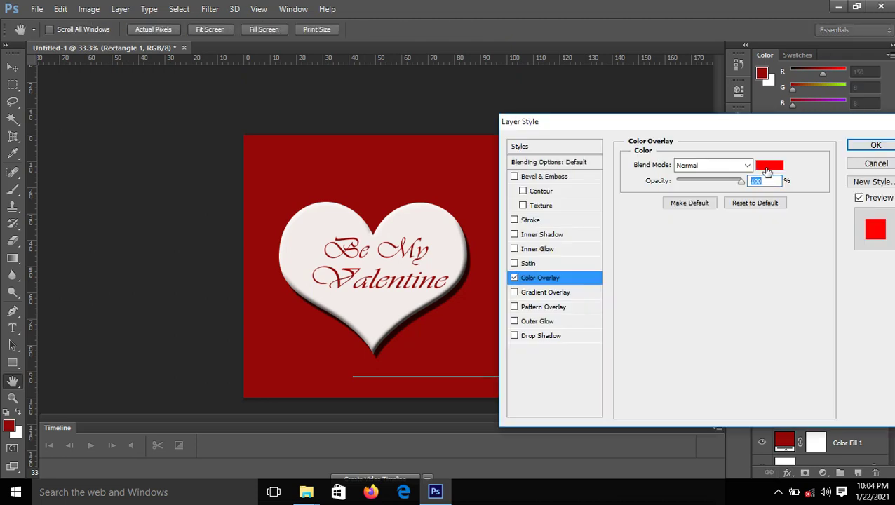
pyautogui.click(769, 167)
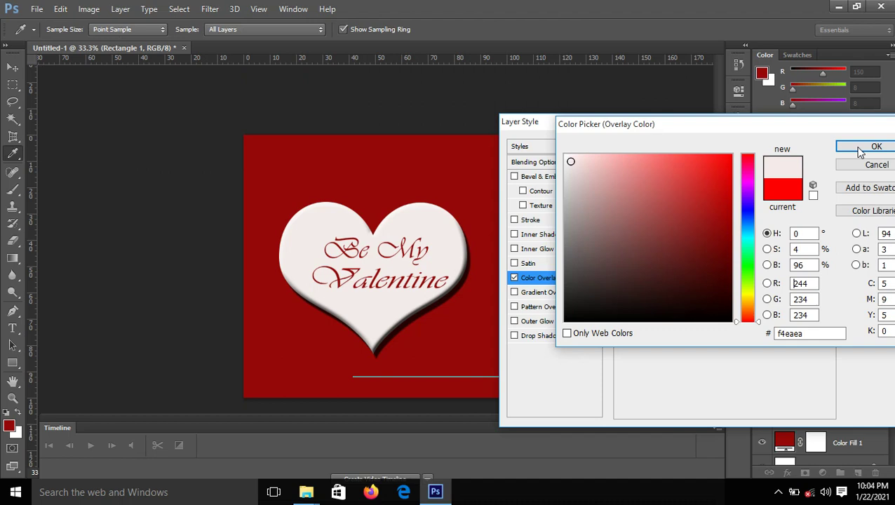
pyautogui.click(415, 218)
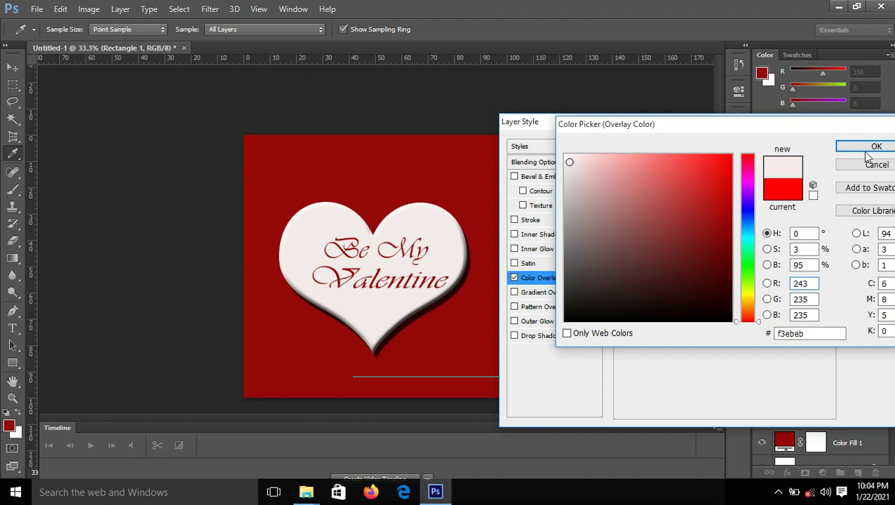
pyautogui.click(868, 147)
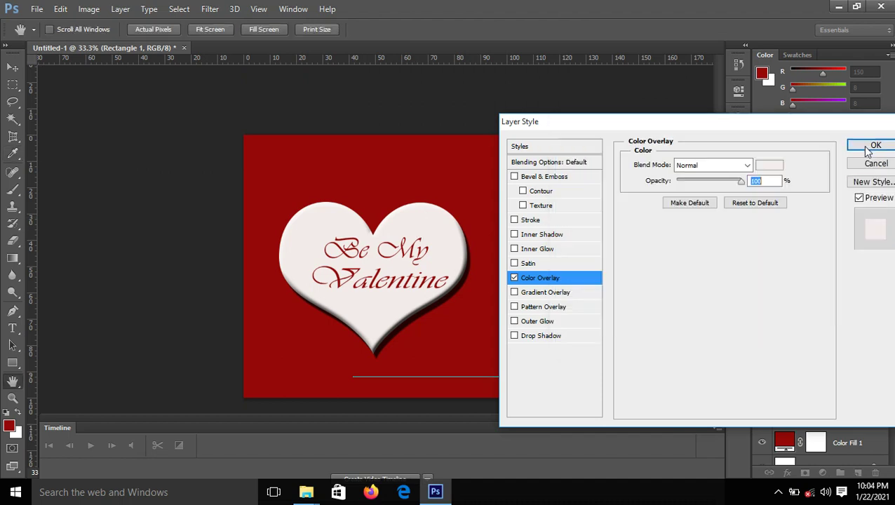
pyautogui.click(870, 147)
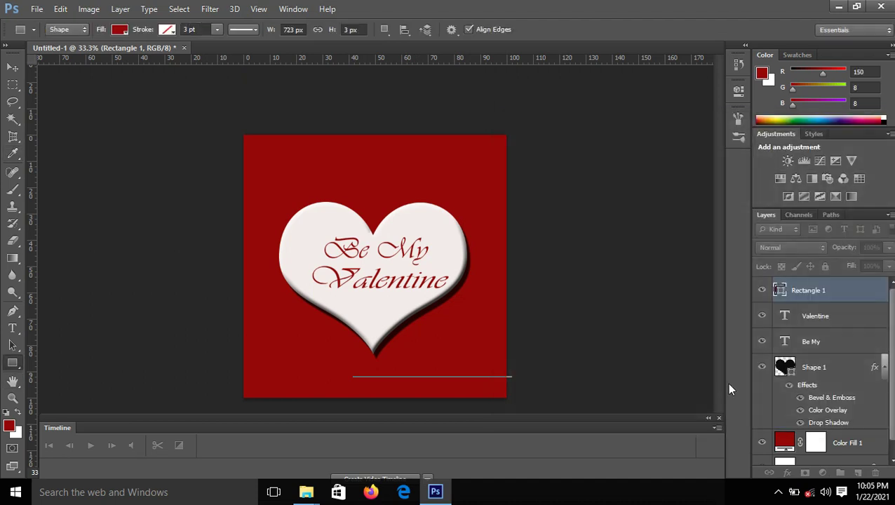
# - Rotate the thin off-white line about -40.3° so it rises diagonally toward the upper right
pyautogui.click(13, 68)
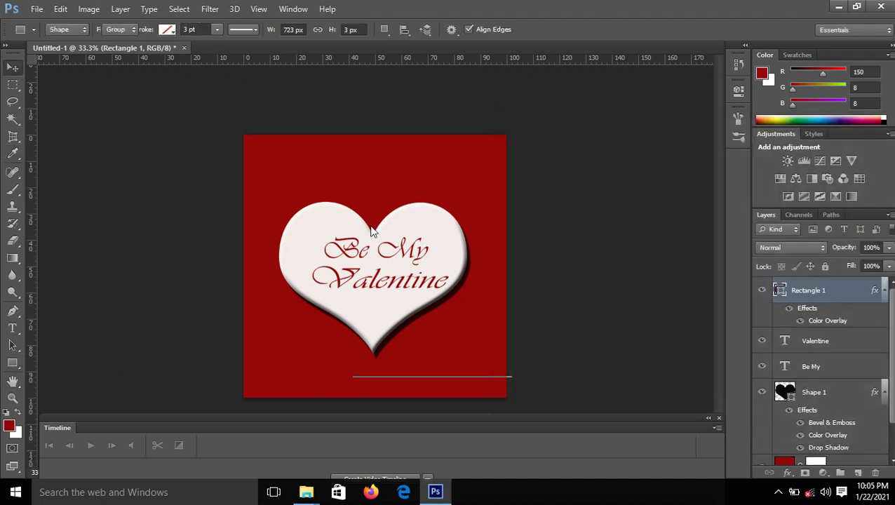
pyautogui.press('v')
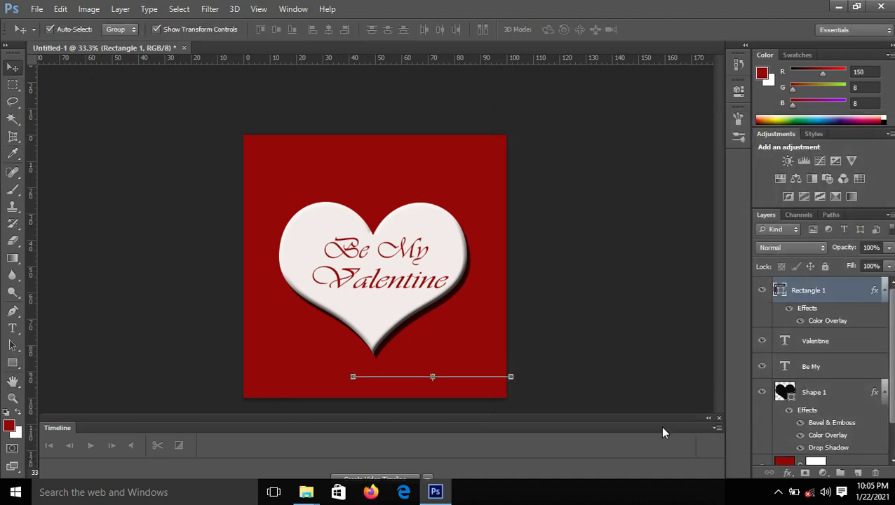
pyautogui.hotkey('ctrl', 't')
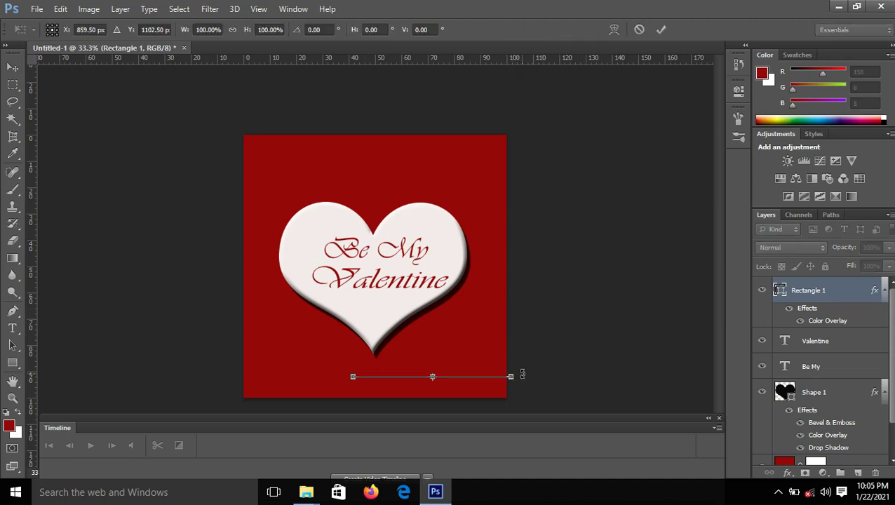
pyautogui.moveTo(522, 374); pyautogui.dragTo(509, 305)
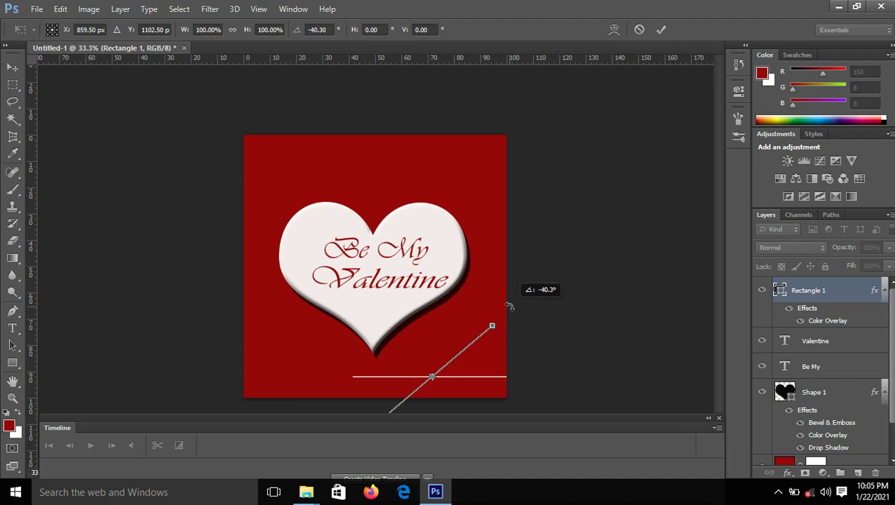
pyautogui.press('v')
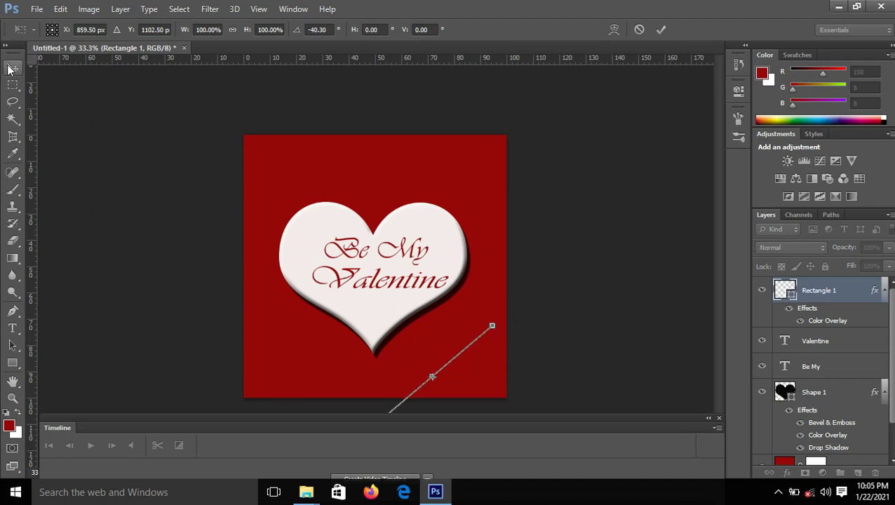
pyautogui.click(414, 196)
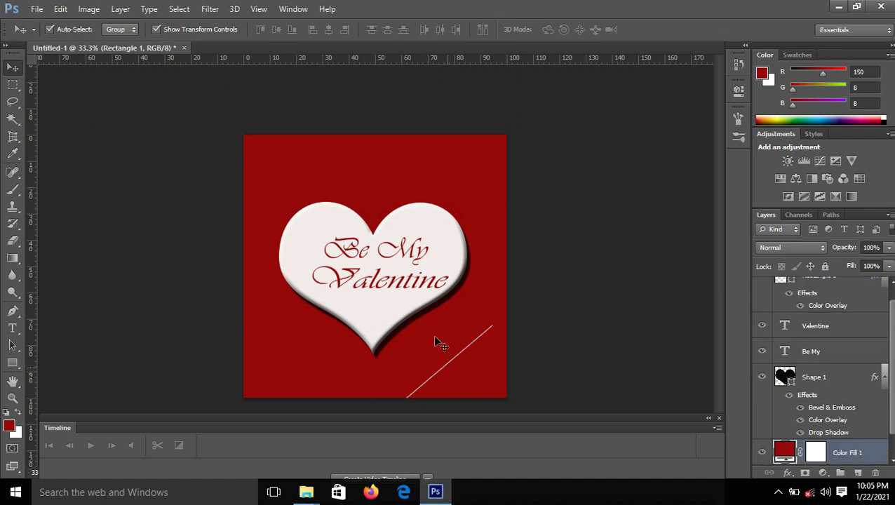
# - Move the diagonal line up across the heart and scale it to about 132% of its size
pyautogui.hotkey('ctrl', 'z')
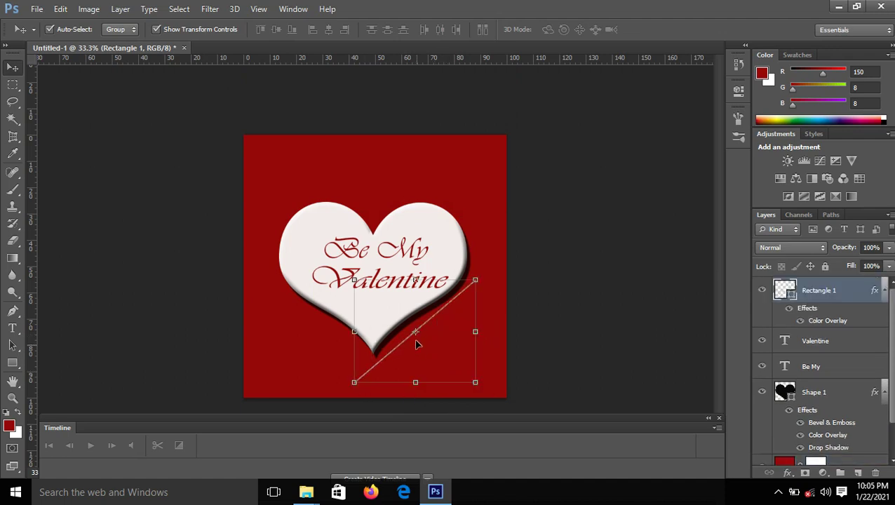
pyautogui.click(412, 343)
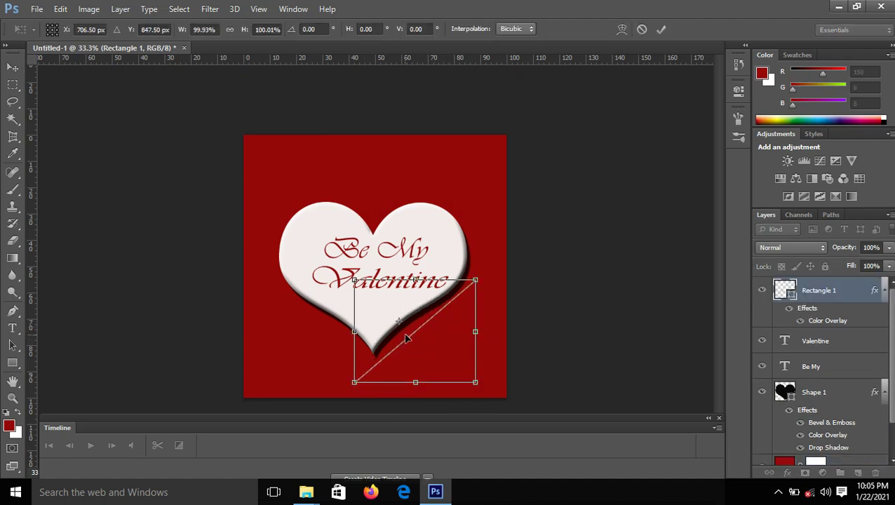
pyautogui.moveTo(412, 340); pyautogui.dragTo(371, 257)
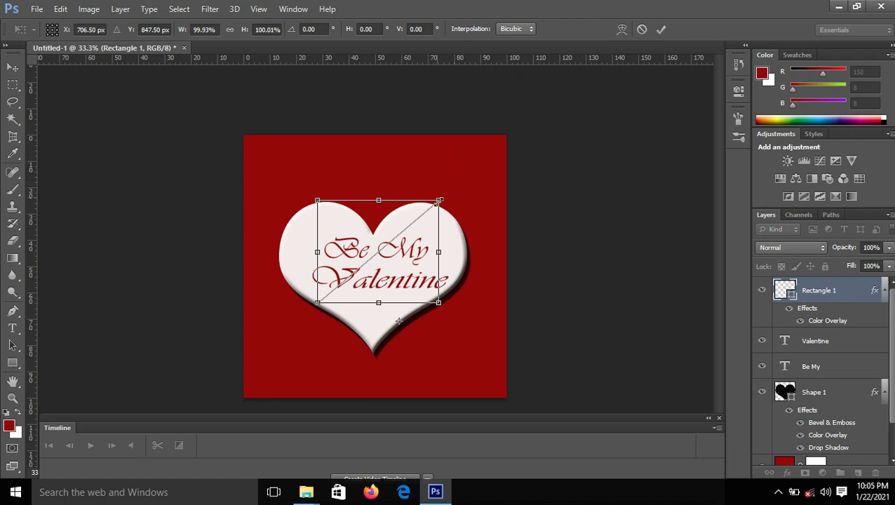
pyautogui.moveTo(439, 200); pyautogui.dragTo(473, 171)
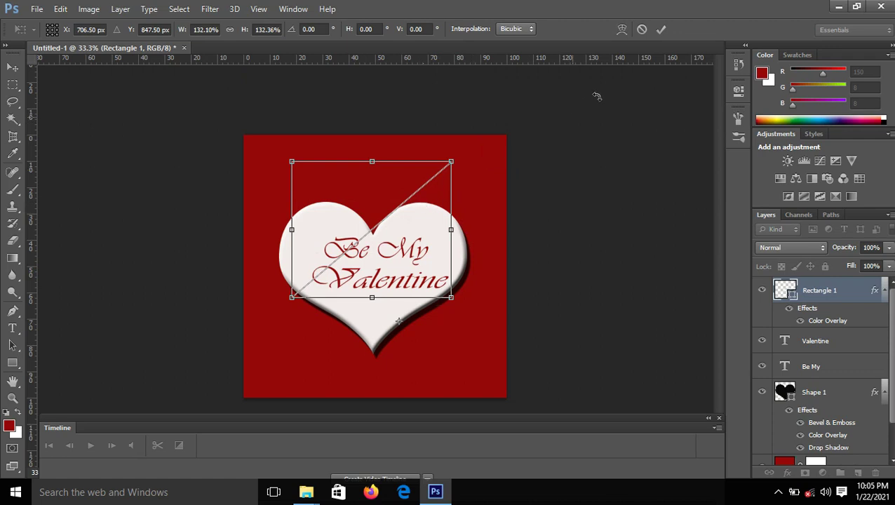
pyautogui.click(660, 30)
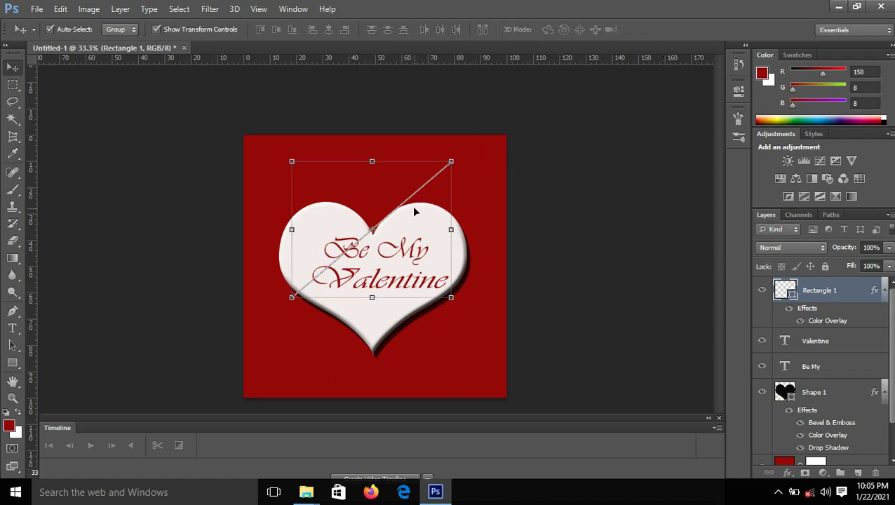
# - Shift the diagonal line down over the heart's middle and enlarge it to about 123.4%
pyautogui.moveTo(414, 205); pyautogui.dragTo(419, 224)
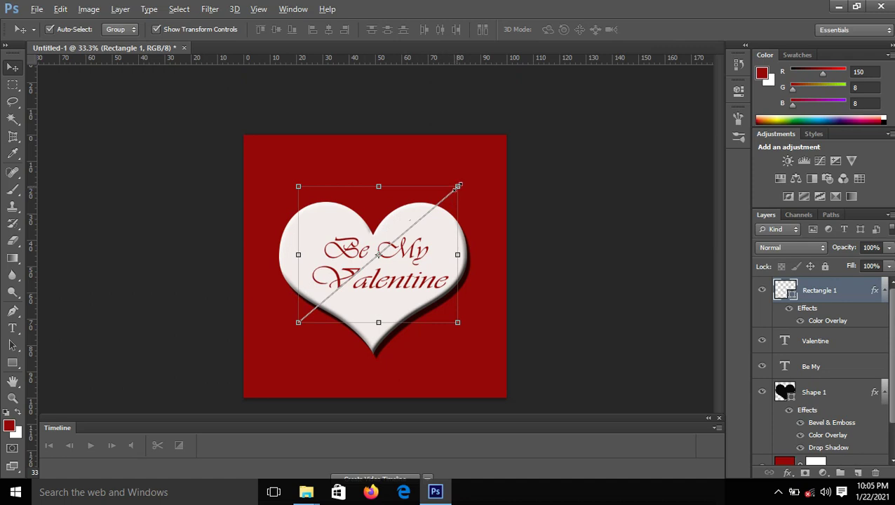
pyautogui.moveTo(458, 187); pyautogui.dragTo(476, 171)
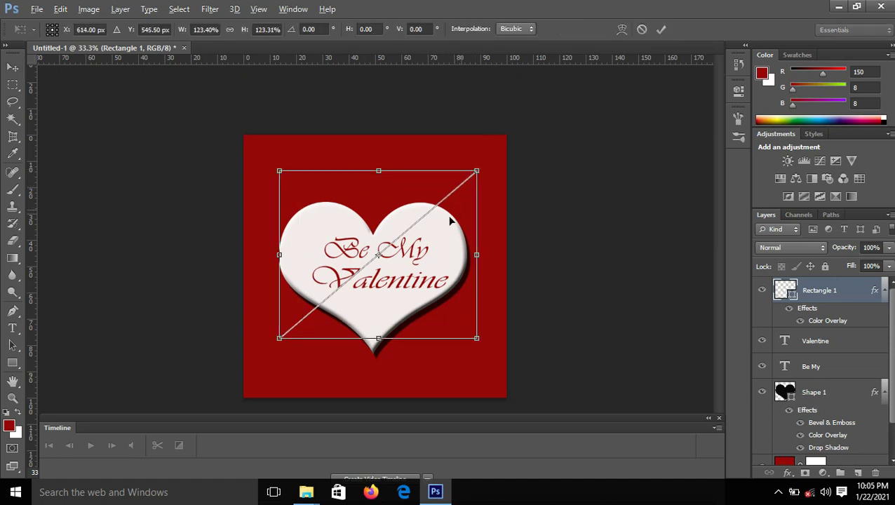
pyautogui.click(662, 30)
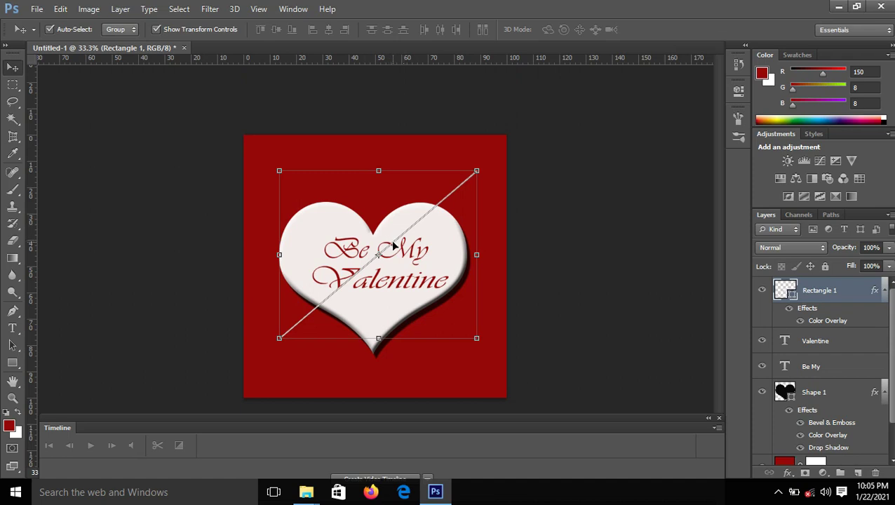
# - Nudge the diagonal line slightly down and deselect it
pyautogui.press('Down')
pyautogui.press('Down')
pyautogui.press('Down')
pyautogui.press('Down')
pyautogui.press('Down')
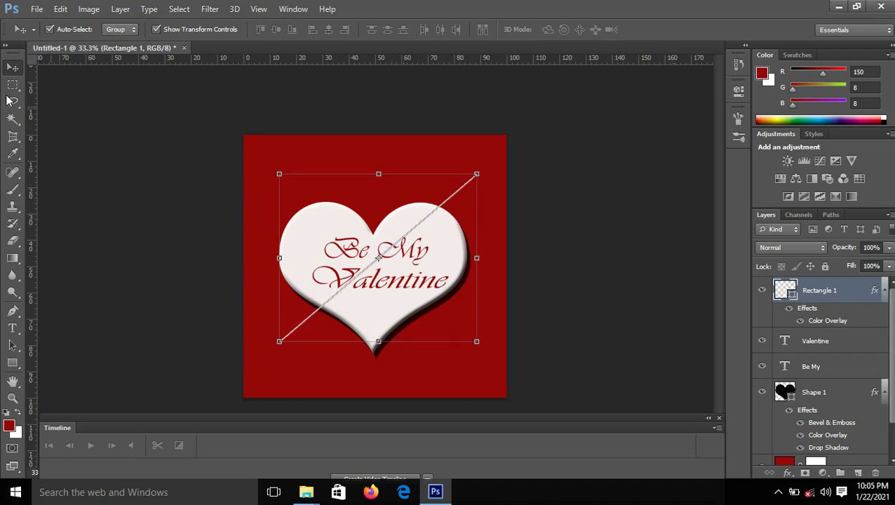
pyautogui.hotkey('ctrl', 'shift', '[')
pyautogui.click(133, 175)
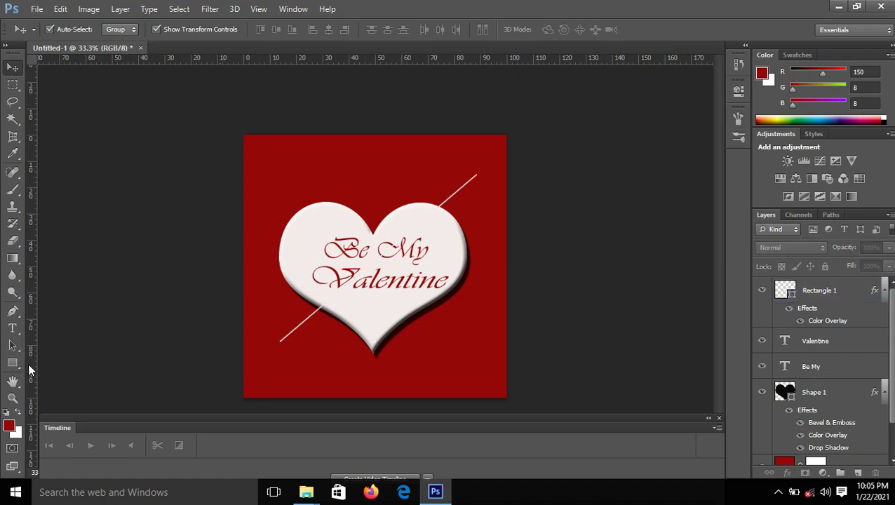
# - Set up the Polygon tool with 3 sides and set the foreground color to off-white #f3ebeb sampled from the heart
pyautogui.click(14, 365)
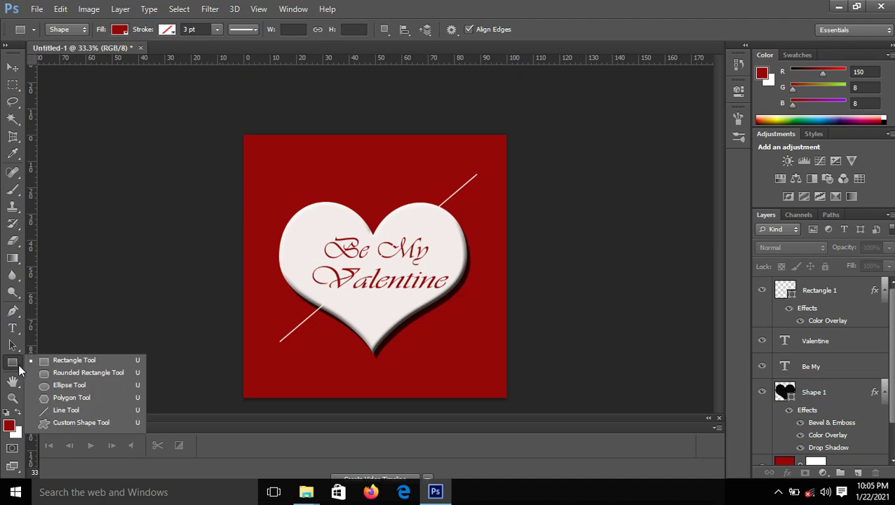
pyautogui.click(55, 398)
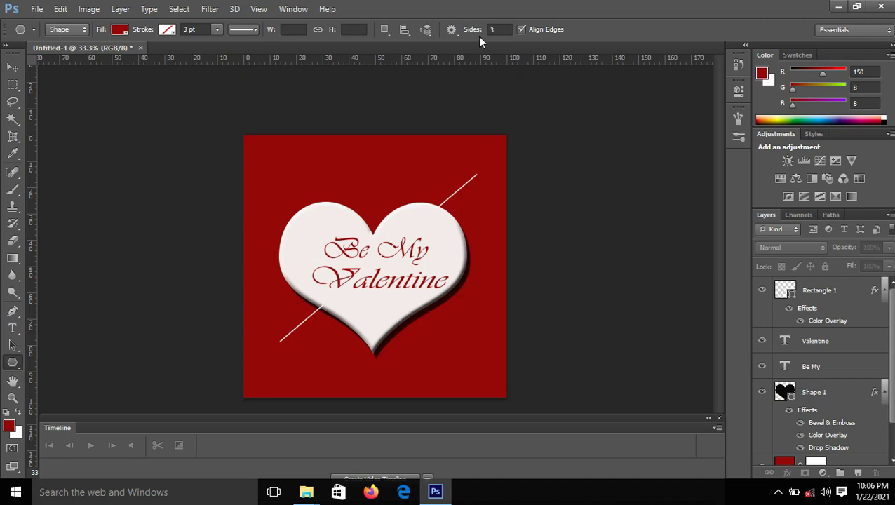
pyautogui.click(495, 29)
pyautogui.click(12, 66)
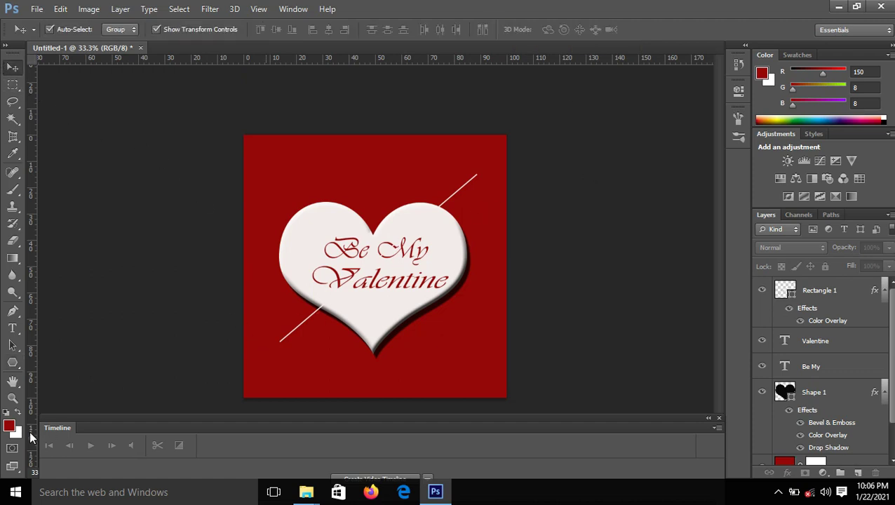
pyautogui.click(9, 427)
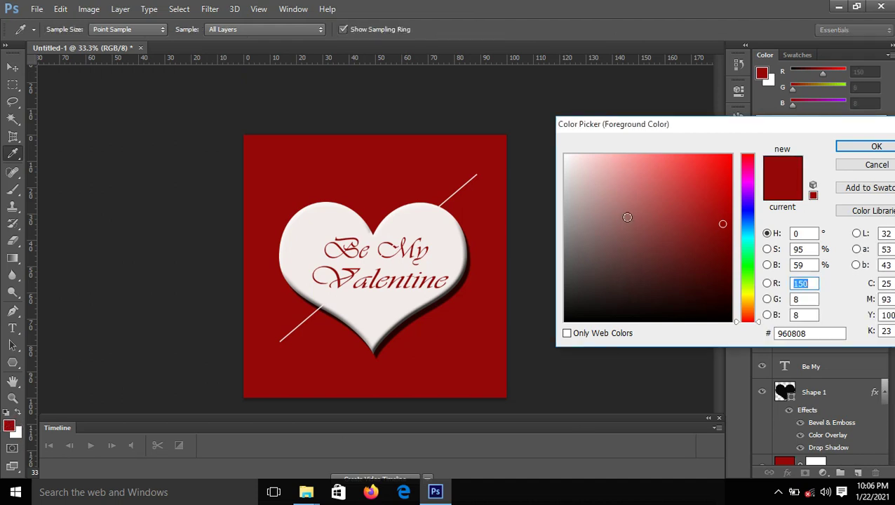
pyautogui.click(572, 161)
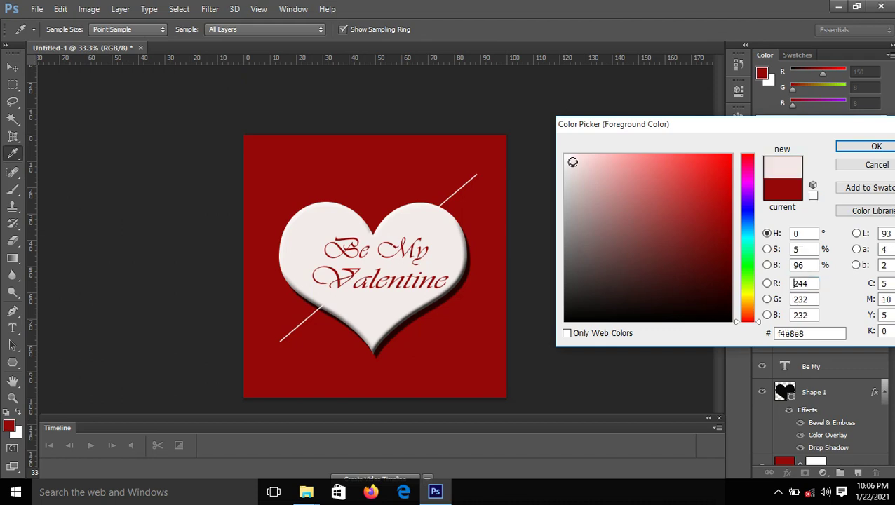
pyautogui.click(462, 208)
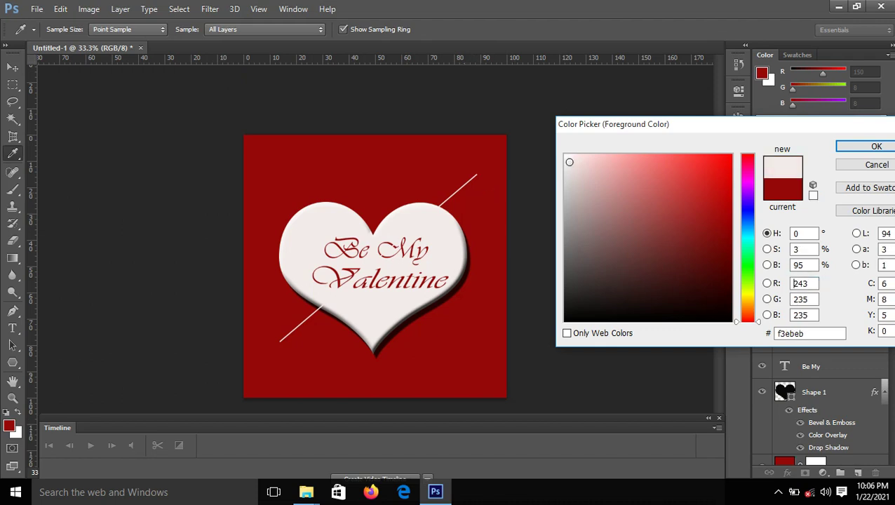
pyautogui.click(857, 149)
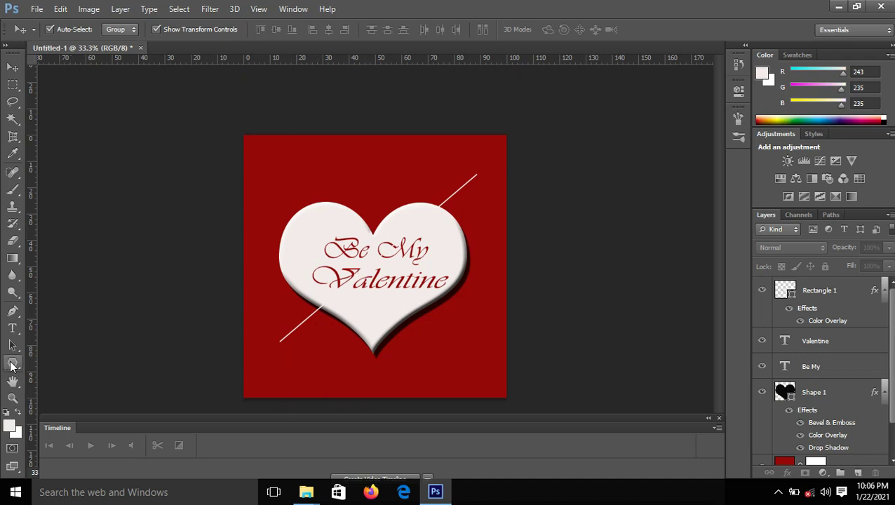
# - Draw a triangle about 92 px wide at the diagonal line's lower end and rotate it about -13.73°
pyautogui.click(11, 364)
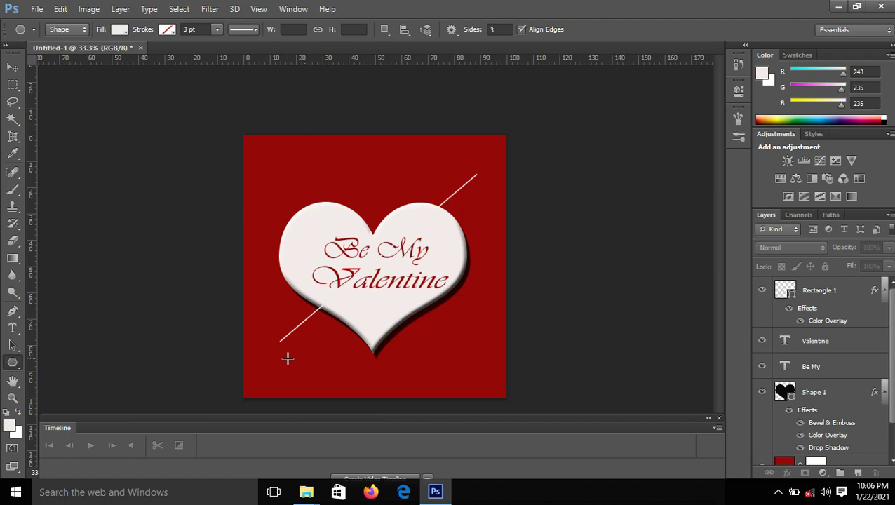
pyautogui.moveTo(272, 343); pyautogui.dragTo(287, 355)
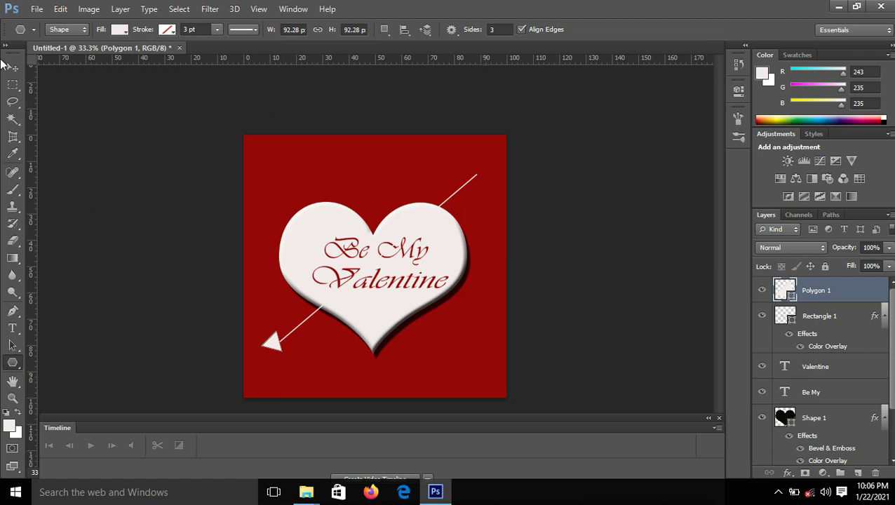
pyautogui.click(10, 66)
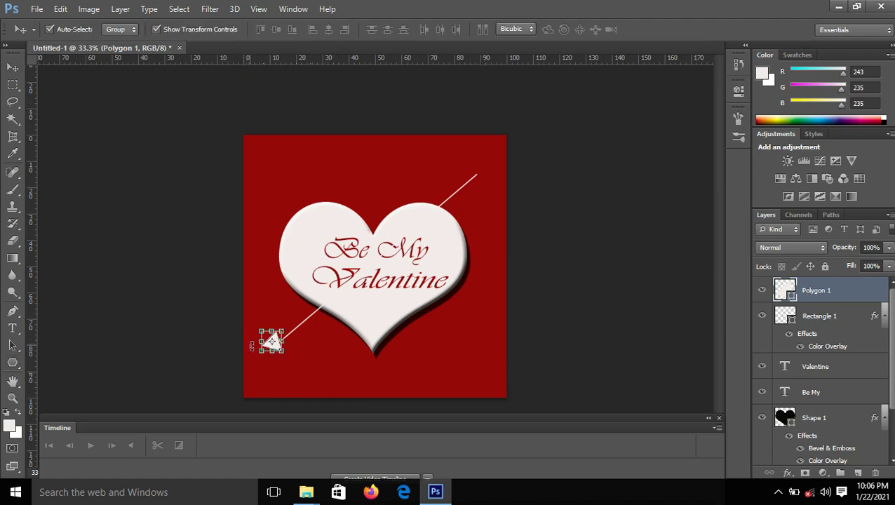
pyautogui.moveTo(250, 343); pyautogui.dragTo(257, 349)
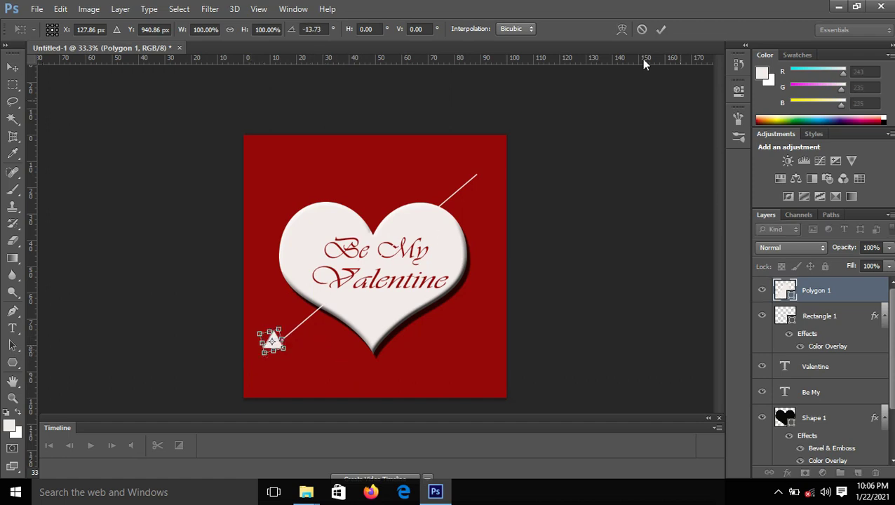
pyautogui.click(663, 28)
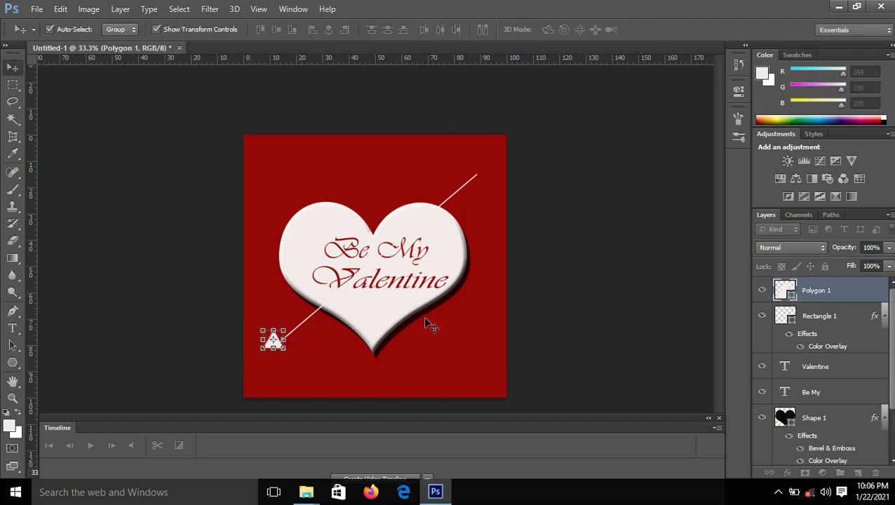
# - Shift the triangle slightly right to fit it onto the diagonal line's lower end as an arrowhead
pyautogui.click(326, 345)
pyautogui.click(275, 343)
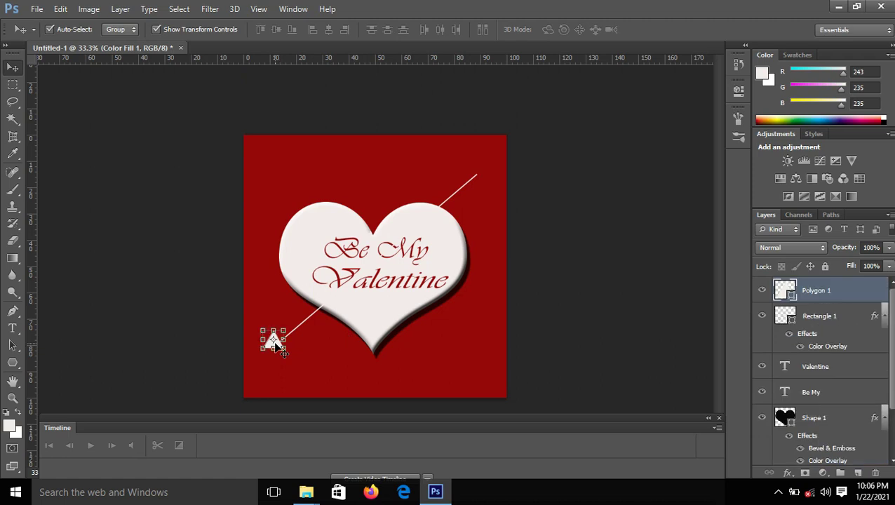
pyautogui.moveTo(275, 342); pyautogui.dragTo(276, 342)
pyautogui.click(450, 370)
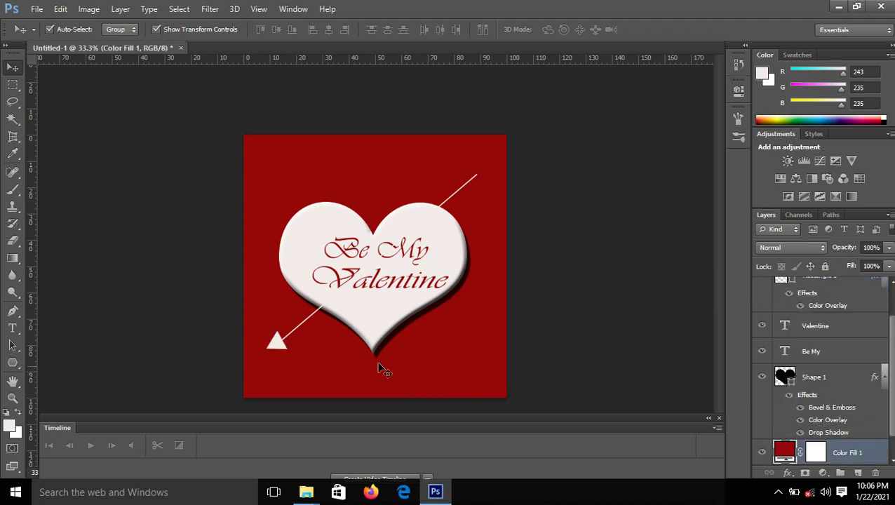
# - Duplicate the triangle, turn the copy upside down and place it just below the diagonal line's upper end
pyautogui.click(280, 348)
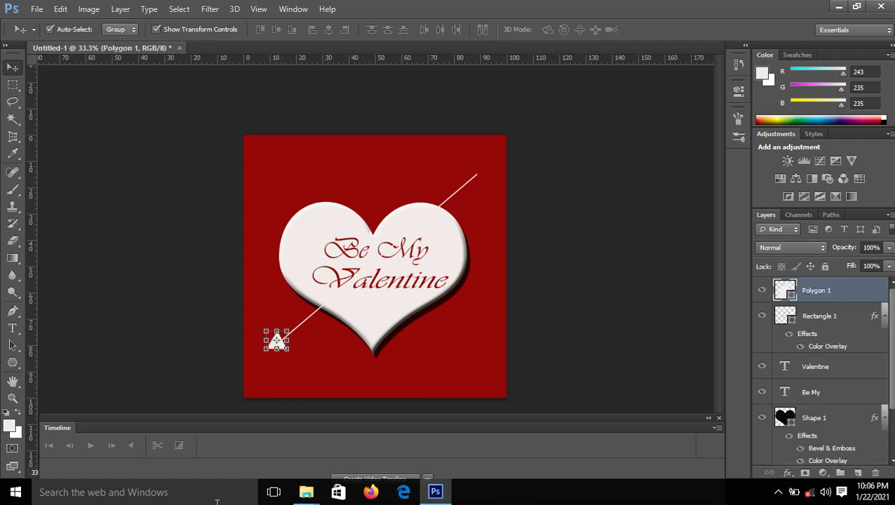
pyautogui.hotkey('ctrl', 'j')
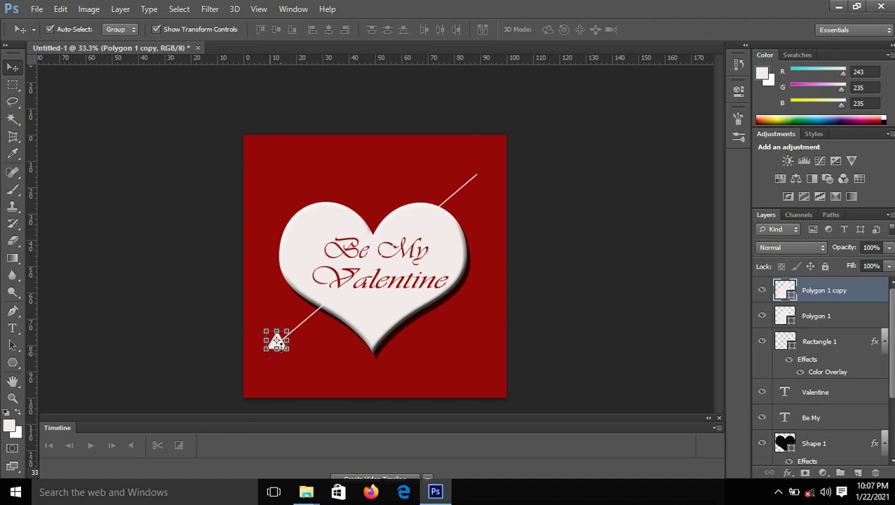
pyautogui.click(120, 172)
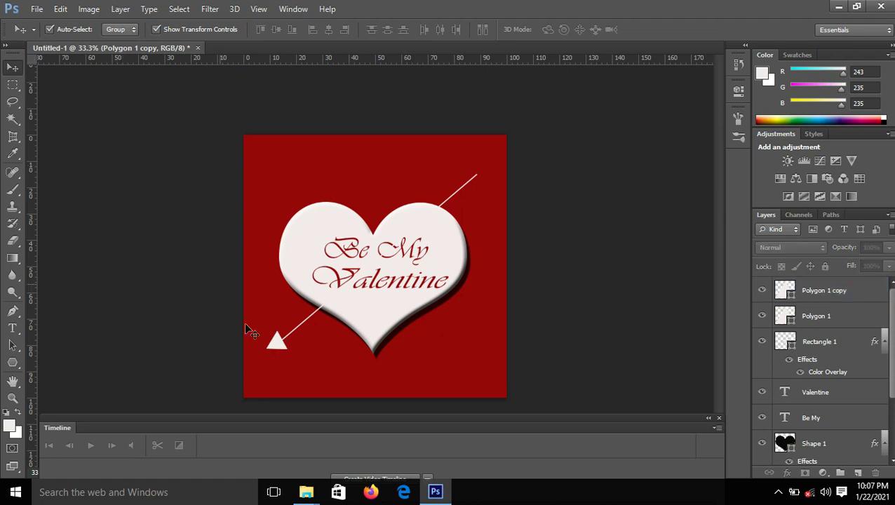
pyautogui.moveTo(279, 346); pyautogui.dragTo(282, 343)
pyautogui.moveTo(329, 318); pyautogui.dragTo(526, 136)
pyautogui.click(662, 29)
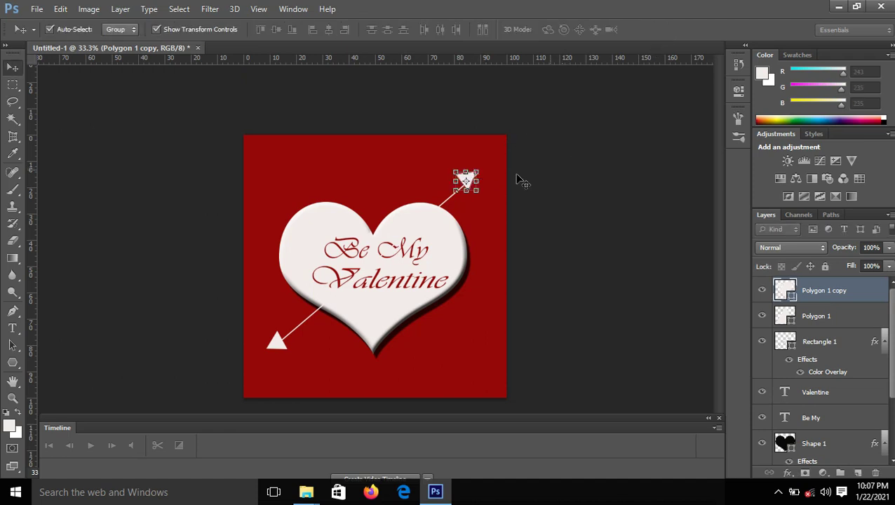
pyautogui.click(491, 174)
pyautogui.moveTo(468, 180); pyautogui.dragTo(461, 191)
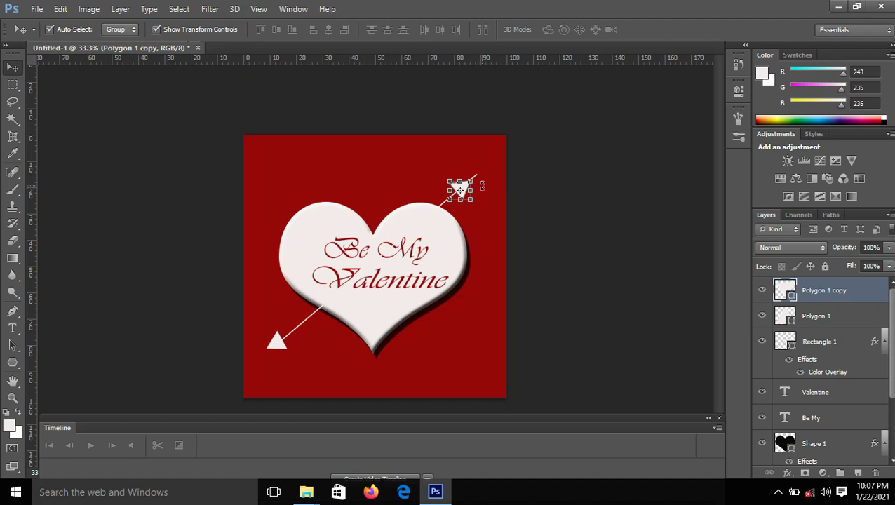
# - Duplicate the triangle near the diagonal line's upper end and move the copy slightly down along the line, partly overlapping the original
pyautogui.click(89, 107)
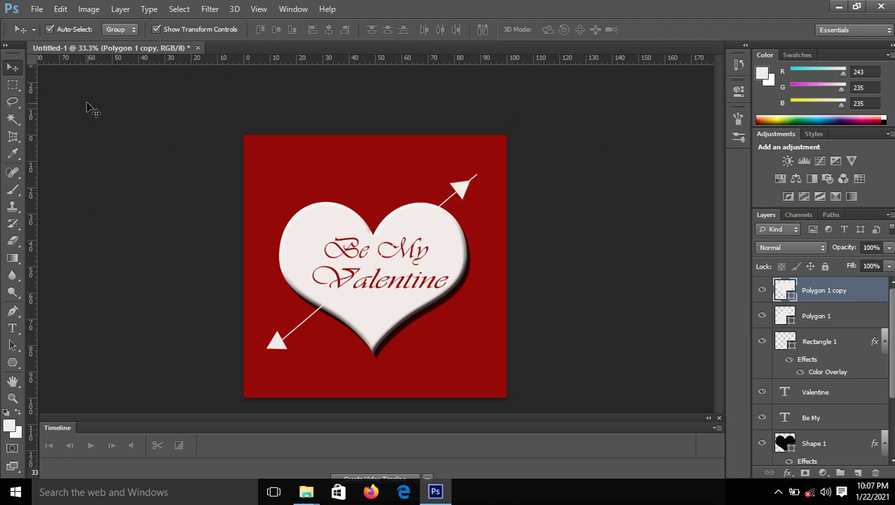
pyautogui.click(463, 189)
pyautogui.hotkey('ctrl', 'j')
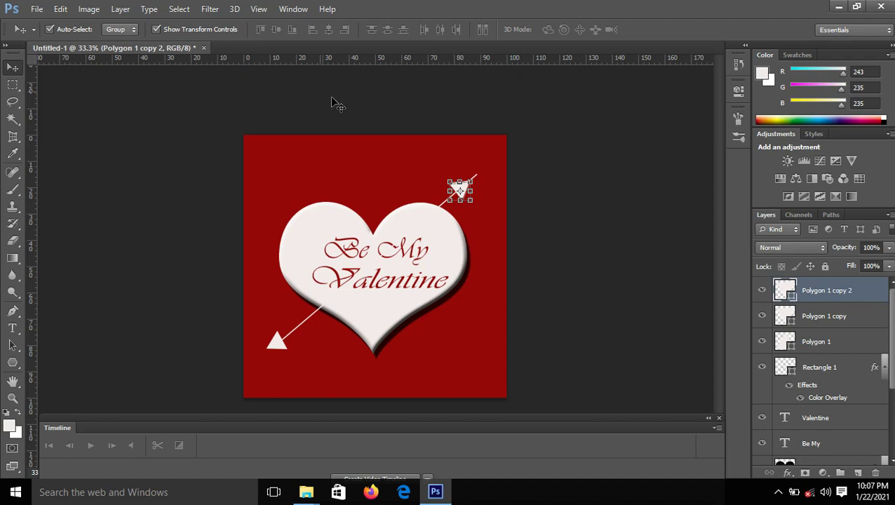
pyautogui.moveTo(461, 188); pyautogui.dragTo(459, 184)
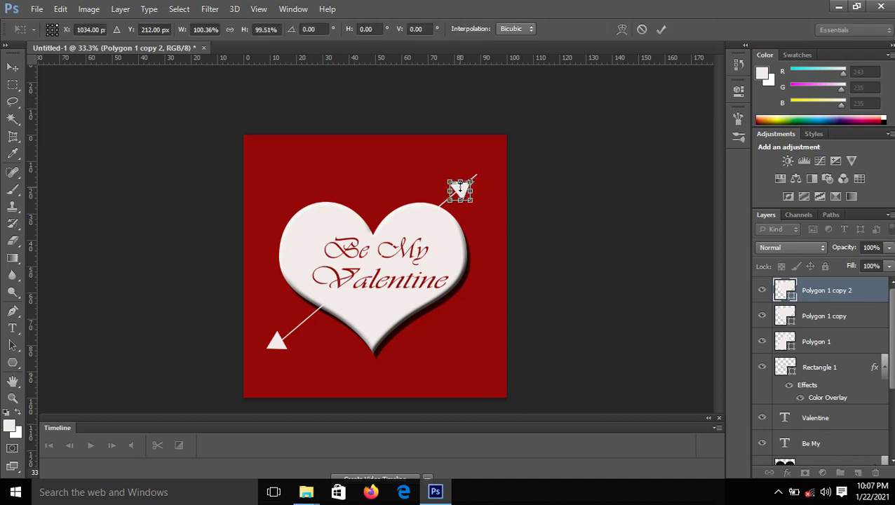
pyautogui.click(659, 28)
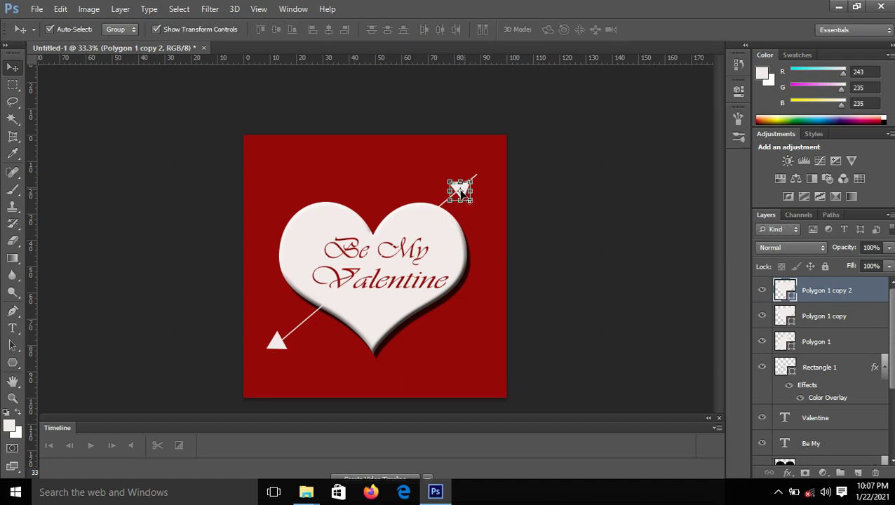
pyautogui.hotkey('ctrl', 't')
pyautogui.moveTo(460, 188); pyautogui.dragTo(461, 187)
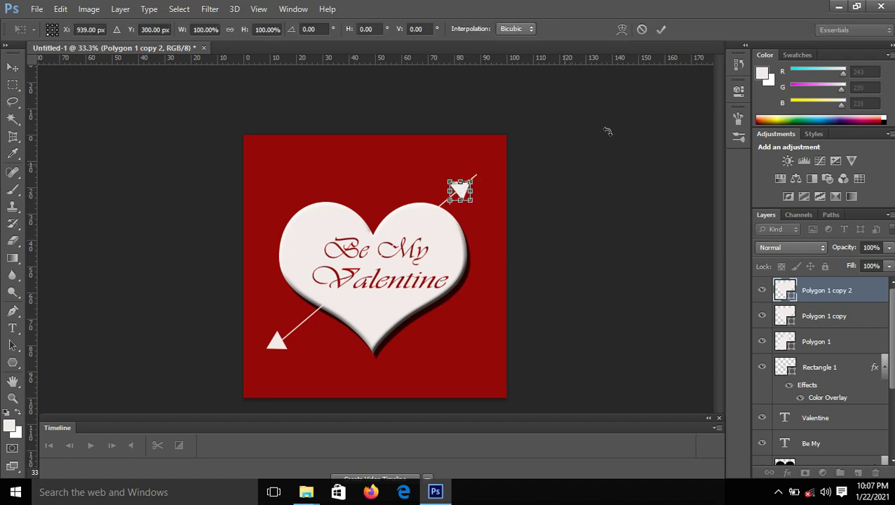
pyautogui.click(661, 29)
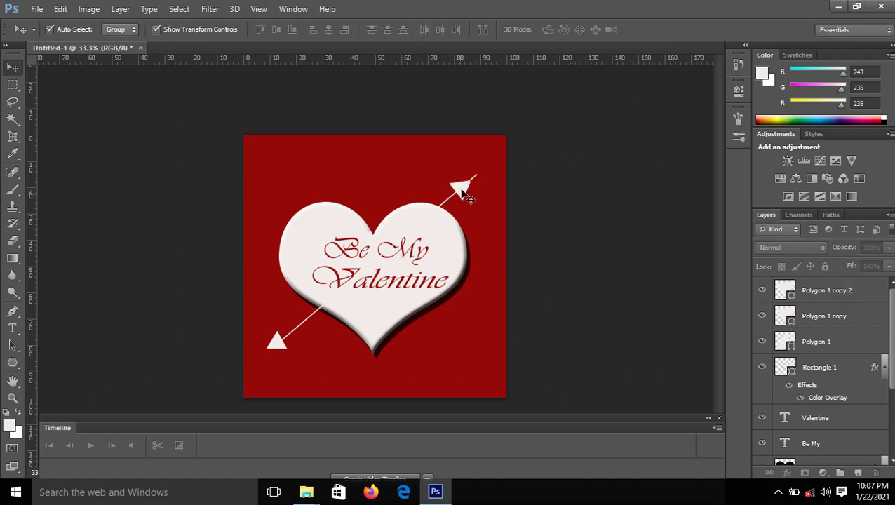
pyautogui.moveTo(468, 200); pyautogui.dragTo(453, 196)
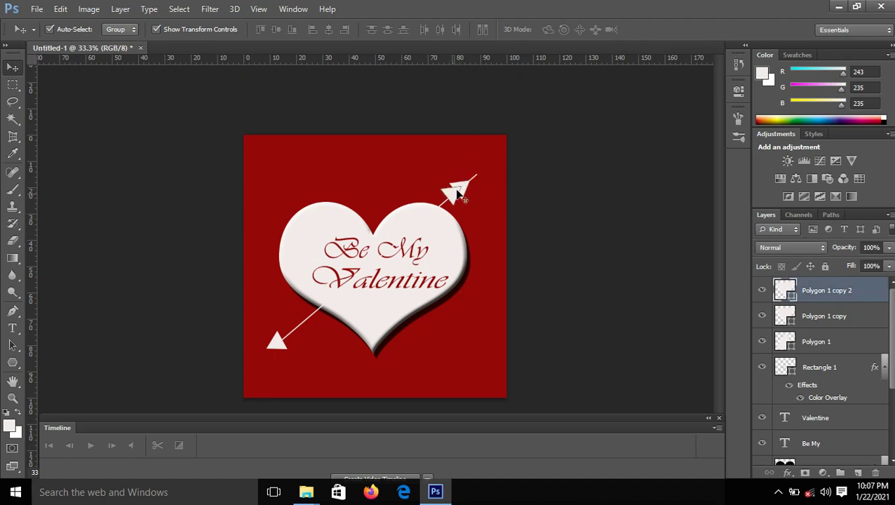
pyautogui.click(160, 114)
# - Move the original upper triangle slightly up along the diagonal line to space it from its copy
pyautogui.click(467, 189)
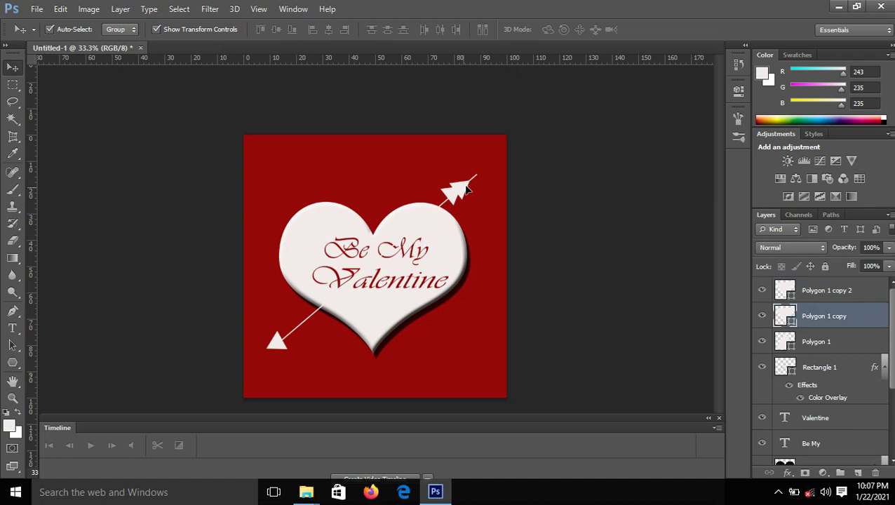
pyautogui.moveTo(467, 190); pyautogui.dragTo(466, 186)
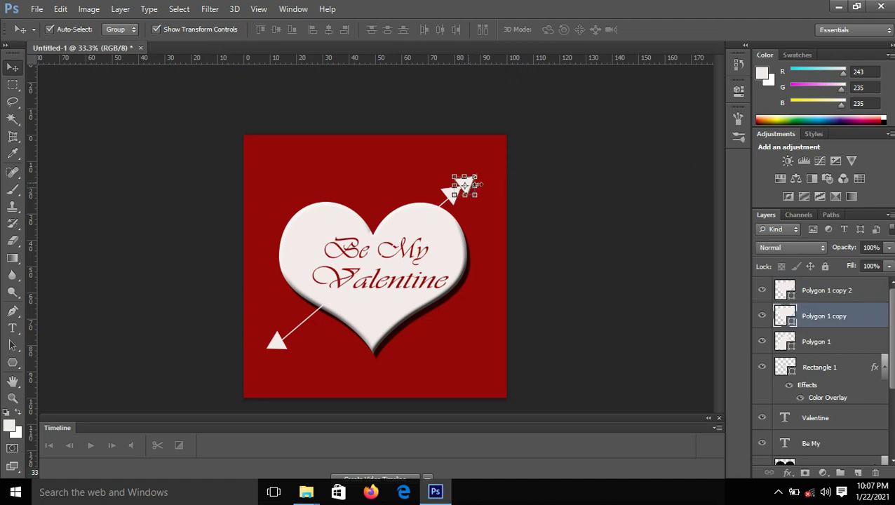
pyautogui.click(574, 184)
# - Scale the diagonal line proportionally to about 114%, extending it past the triangles at both ends
pyautogui.click(312, 315)
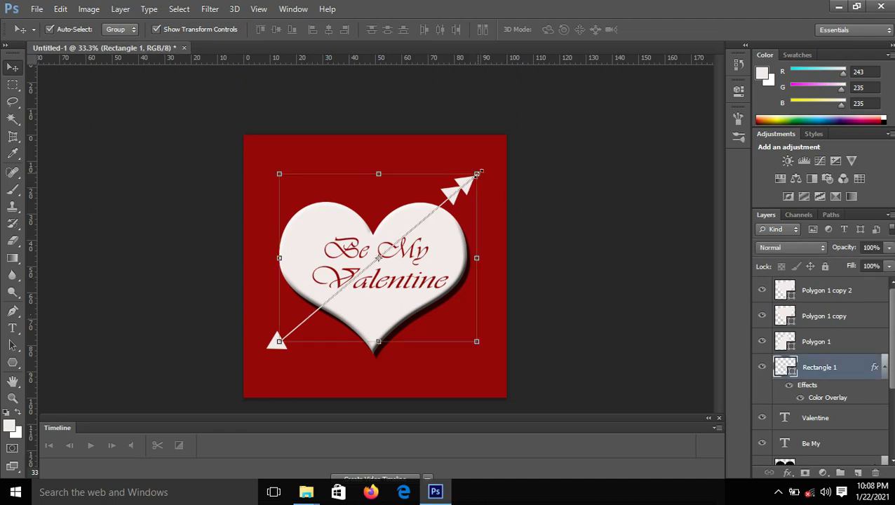
pyautogui.moveTo(477, 173); pyautogui.dragTo(491, 162)
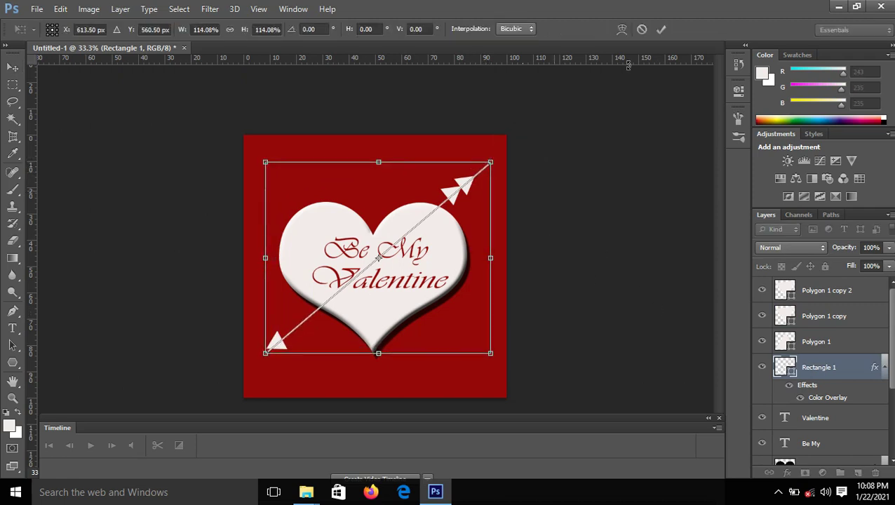
pyautogui.click(660, 29)
pyautogui.click(567, 208)
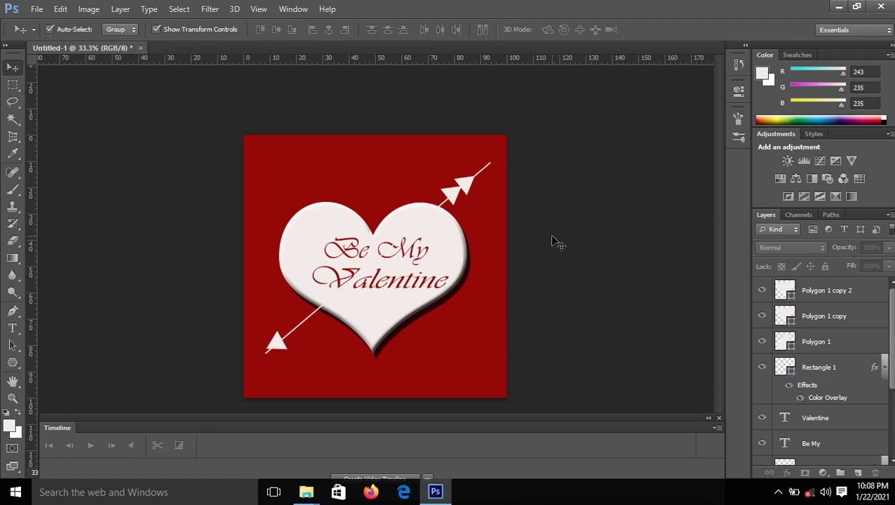
# - Nudge the diagonal line up and to the right until its lower end sits inside the lower arrowhead
pyautogui.click(309, 320)
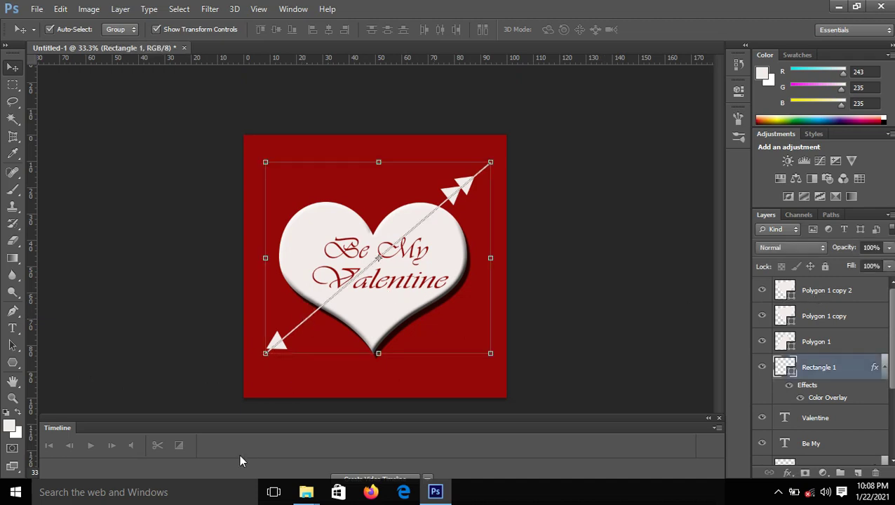
pyautogui.press('Up')
pyautogui.press('Up')
pyautogui.press('Up')
pyautogui.press('Up')
pyautogui.press('Up')
pyautogui.press('Up')
pyautogui.press('Up')
pyautogui.press('Up')
pyautogui.press('Up')
pyautogui.press('Up')
pyautogui.press('Up')
pyautogui.press('Up')
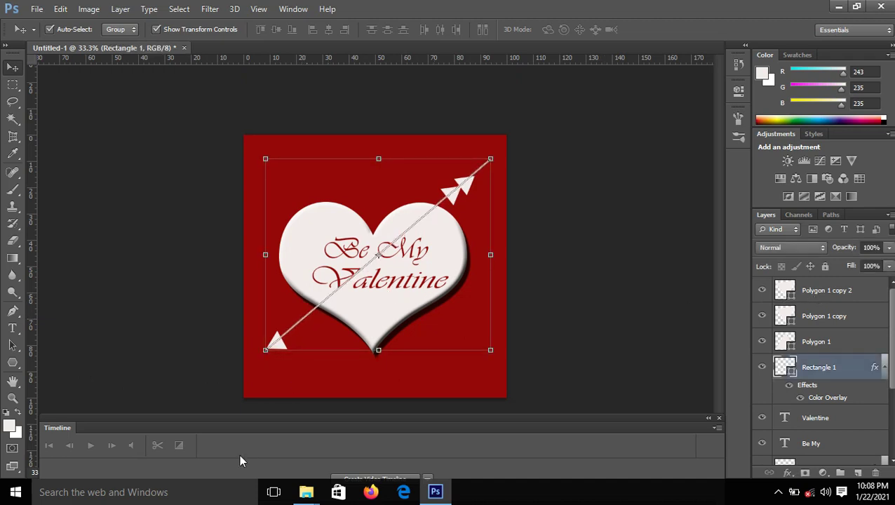
pyautogui.press('Right')
pyautogui.press('Right')
pyautogui.press('Right')
pyautogui.press('Right')
pyautogui.press('Right')
pyautogui.press('Right')
pyautogui.press('Right')
pyautogui.press('Right')
pyautogui.press('Right')
pyautogui.press('Right')
pyautogui.press('Right')
pyautogui.press('Right')
pyautogui.press('Right')
pyautogui.press('Right')
pyautogui.press('Right')
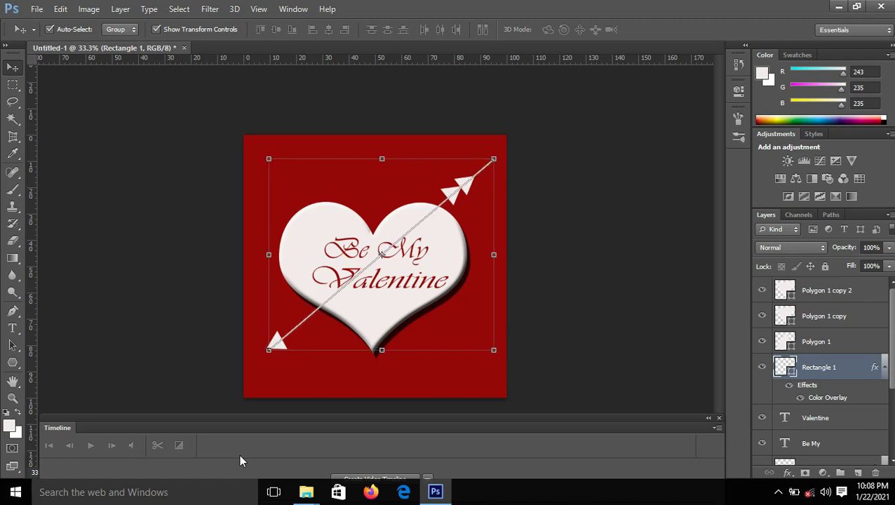
pyautogui.press('Right')
pyautogui.press('Right')
pyautogui.press('Right')
pyautogui.press('Right')
pyautogui.press('Right')
pyautogui.press('Right')
pyautogui.press('Up')
pyautogui.press('Up')
pyautogui.press('Up')
pyautogui.press('Up')
pyautogui.press('Up')
pyautogui.press('Up')
pyautogui.press('Up')
pyautogui.press('Up')
pyautogui.press('Up')
pyautogui.press('Up')
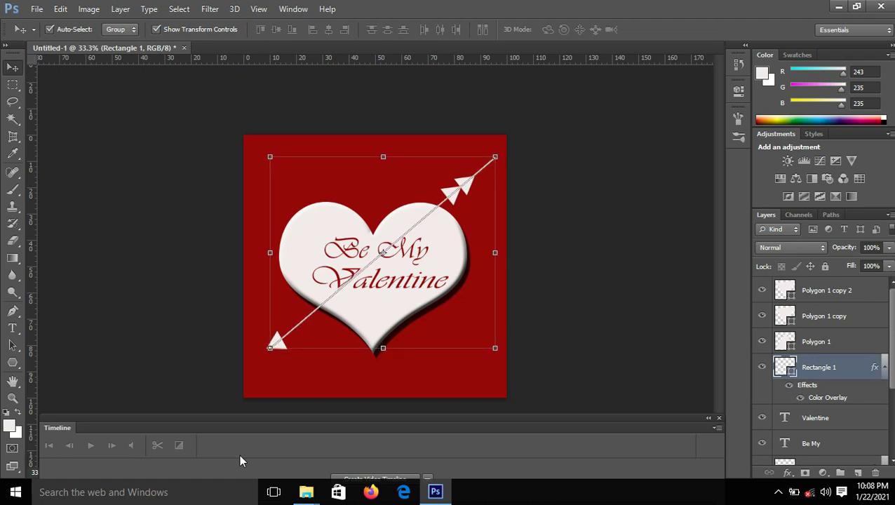
pyautogui.press('Right')
pyautogui.press('Right')
pyautogui.press('Right')
pyautogui.press('Right')
pyautogui.press('Right')
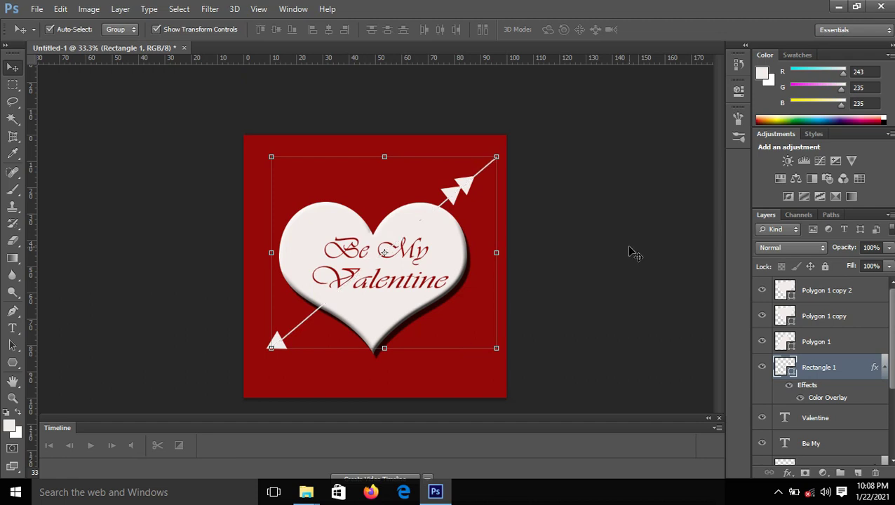
pyautogui.click(630, 252)
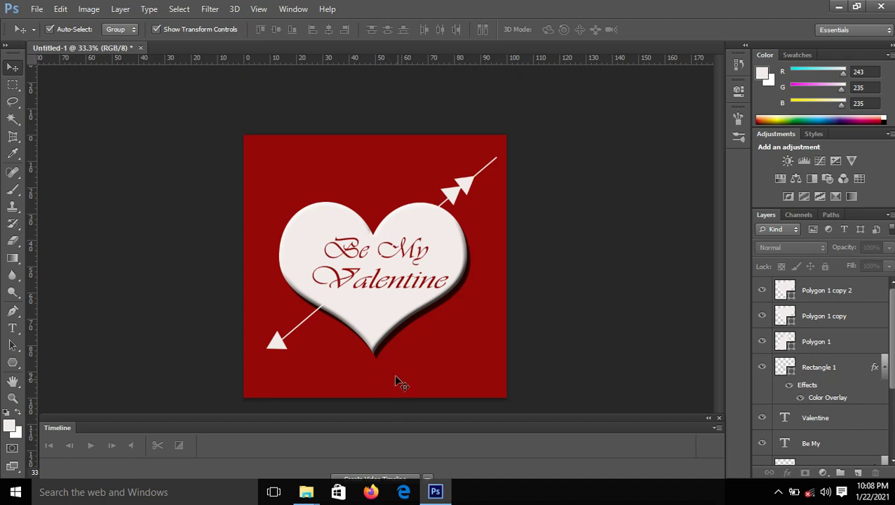
# - Set up the Custom Shape tool with the solid heart shape and set the foreground color to red #df1a1a
pyautogui.click(13, 363)
pyautogui.rightClick(20, 374)
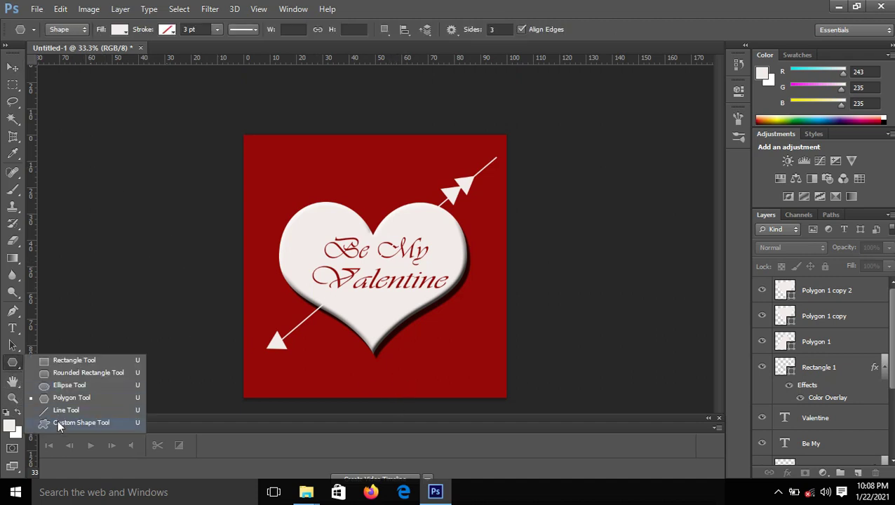
pyautogui.click(59, 423)
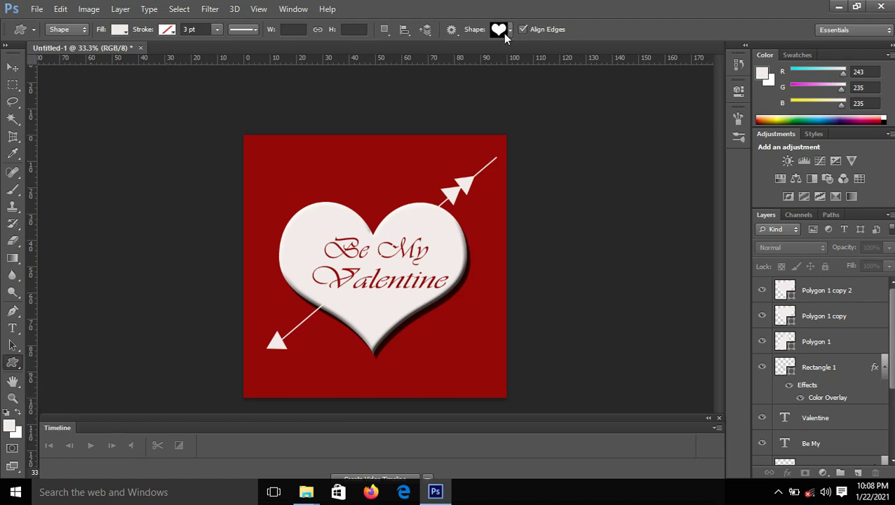
pyautogui.click(510, 30)
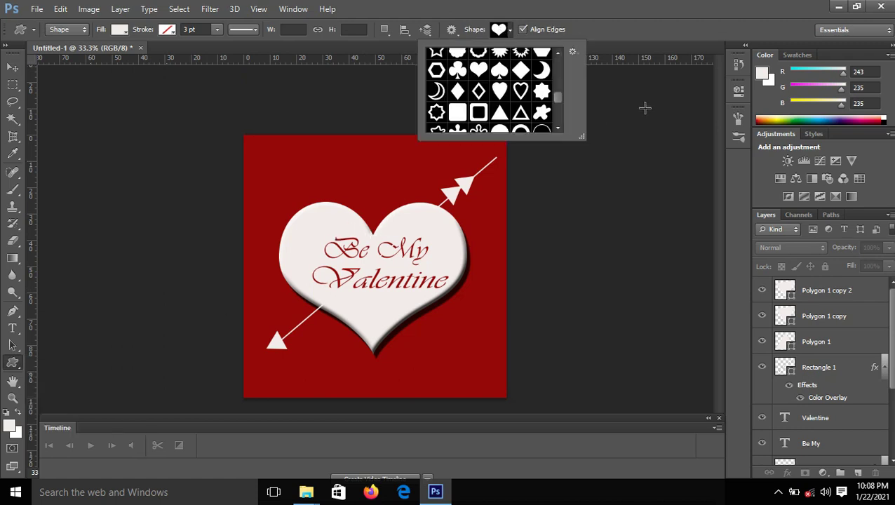
pyautogui.click(604, 20)
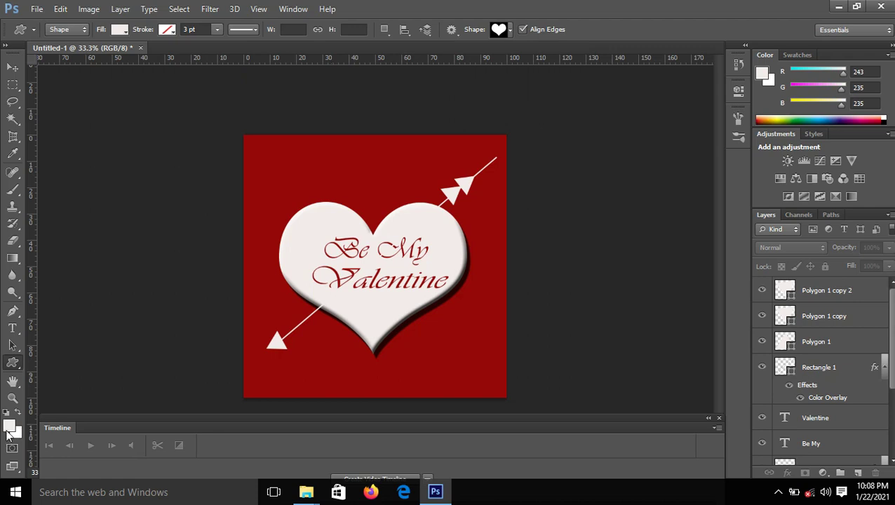
pyautogui.click(9, 426)
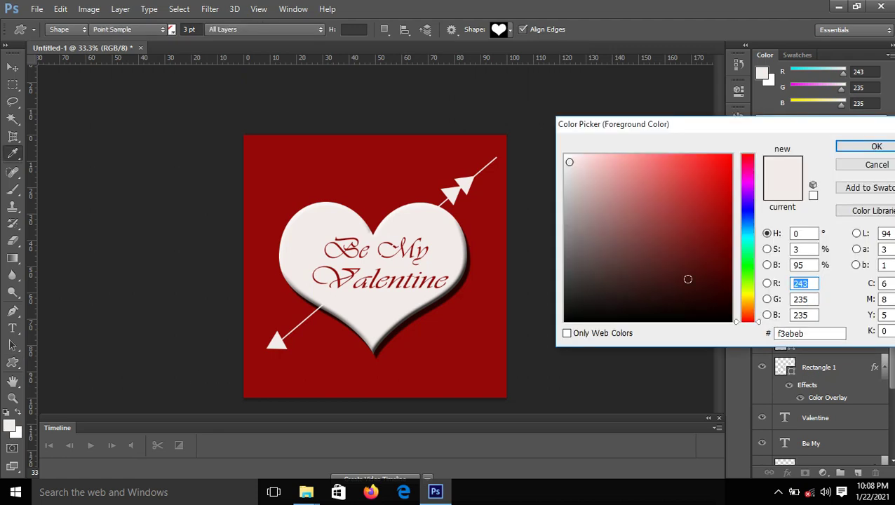
pyautogui.click(712, 175)
pyautogui.click(857, 149)
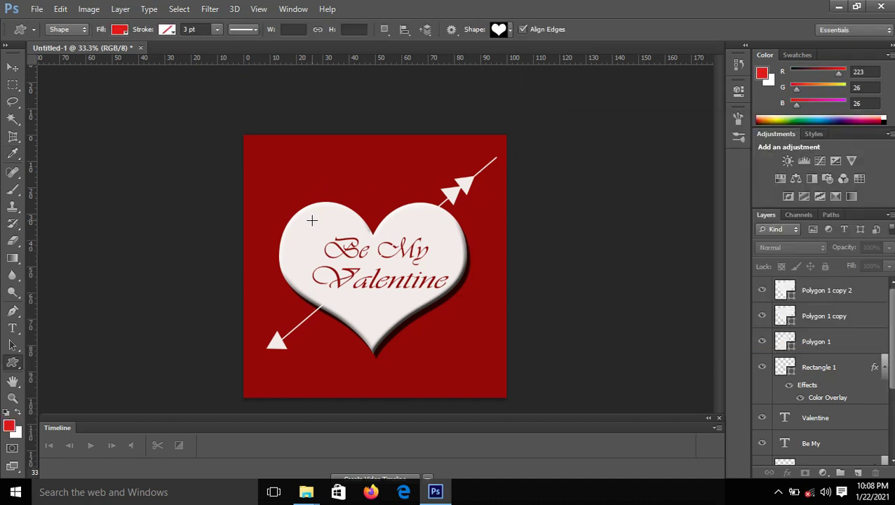
# - Draw a small red heart about 45 by 39 px and place it at the upper left of the "B" in "Be My"
pyautogui.moveTo(317, 226); pyautogui.dragTo(322, 229)
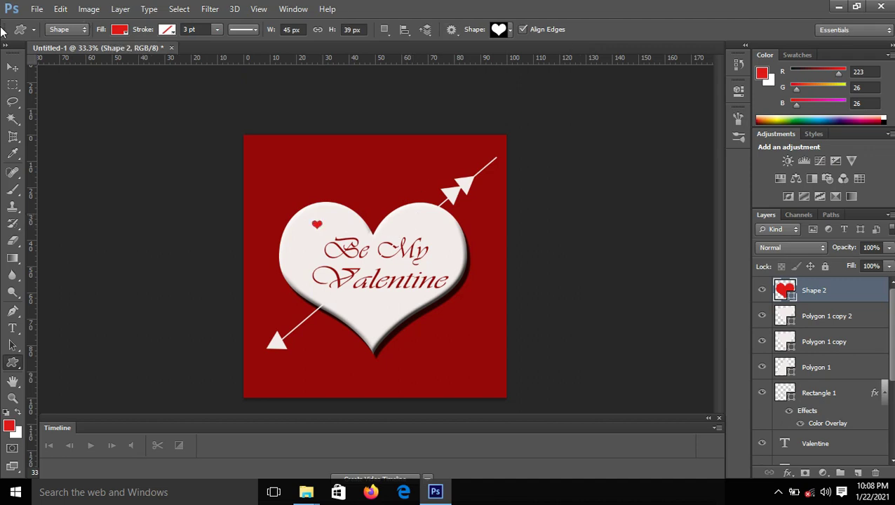
pyautogui.click(13, 66)
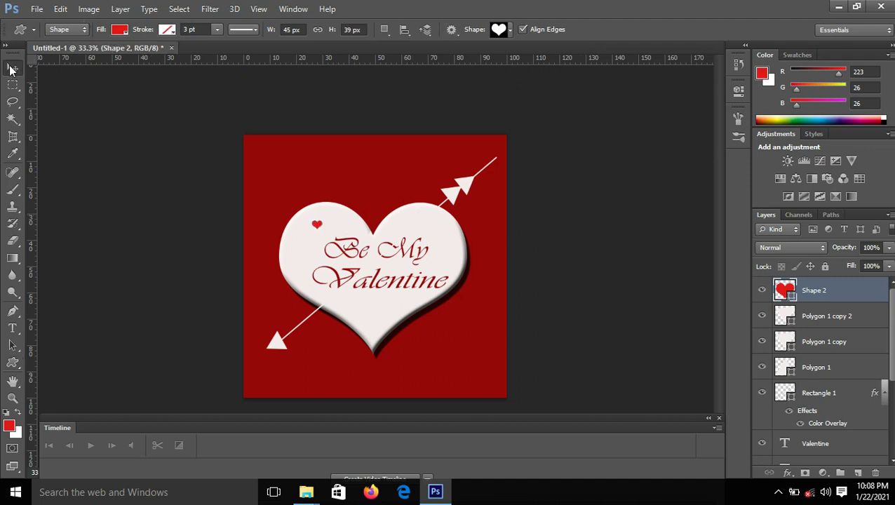
pyautogui.click(555, 245)
pyautogui.moveTo(317, 229); pyautogui.dragTo(327, 241)
pyautogui.click(579, 242)
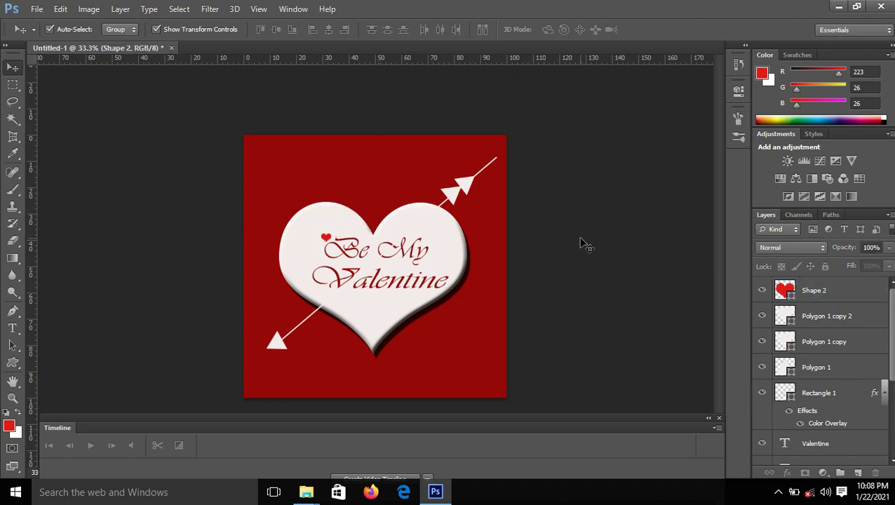
# - Duplicate the small red heart and place the copy just below the right half of "Valentine"
pyautogui.click(327, 239)
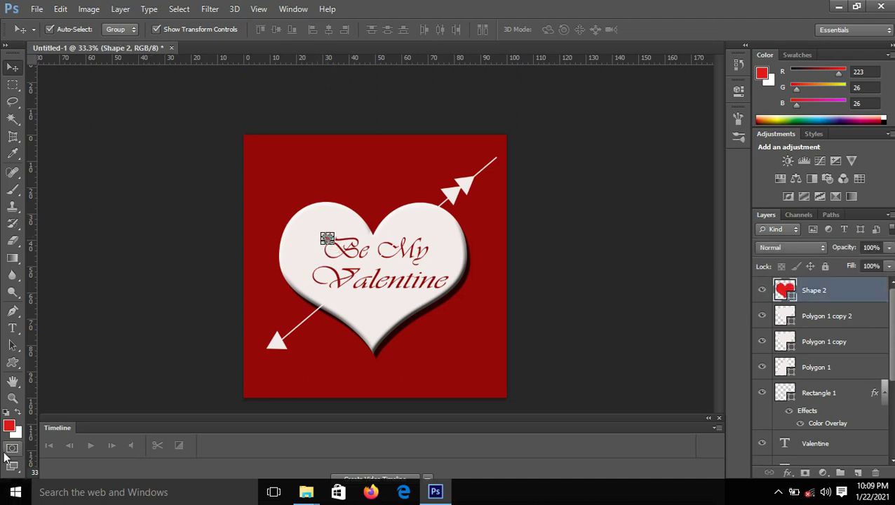
pyautogui.hotkey('ctrl', 'j')
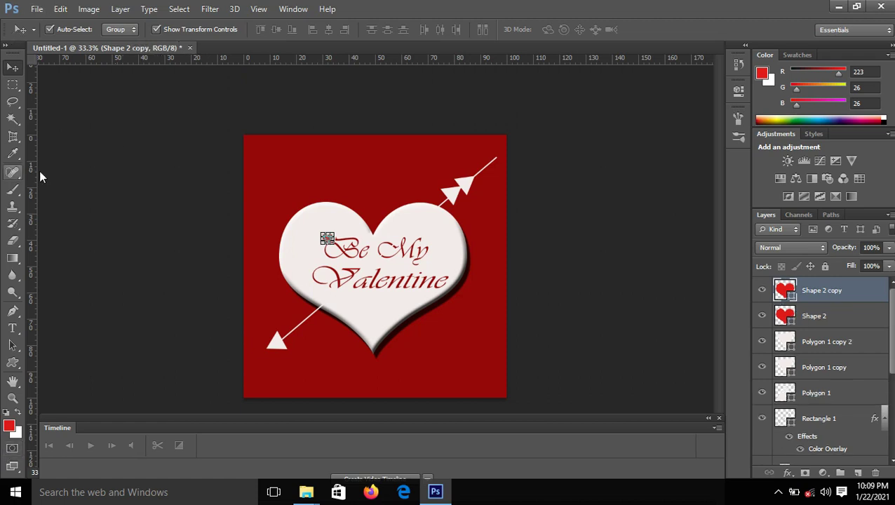
pyautogui.moveTo(316, 232); pyautogui.dragTo(406, 303)
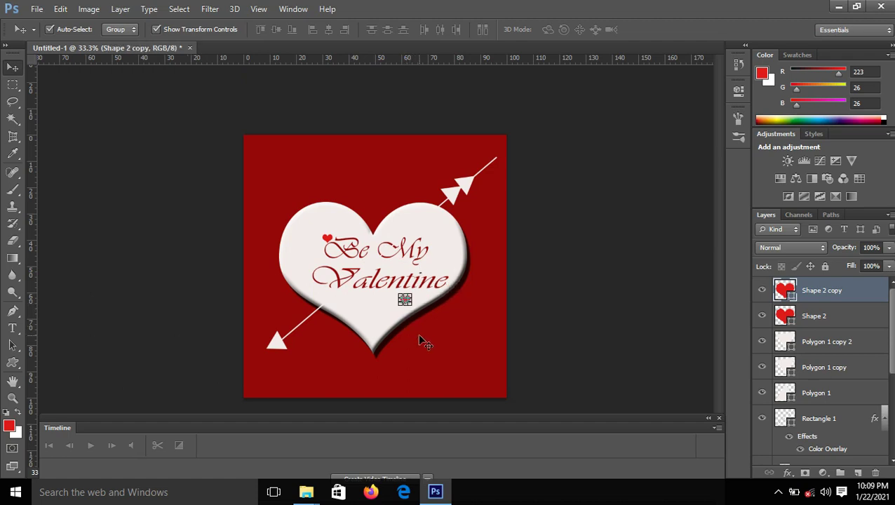
# - Duplicate the small heart below "Valentine" and place the new copy just right of "My"
pyautogui.hotkey('ctrl', 'j')
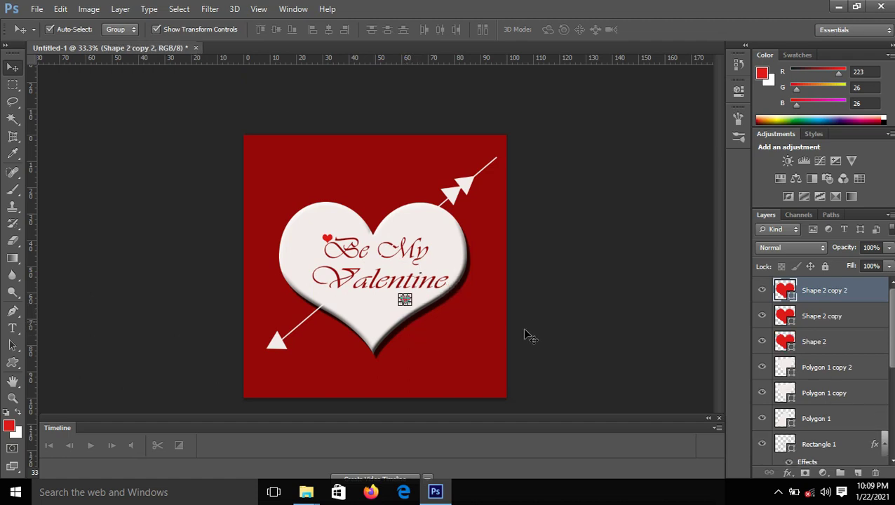
pyautogui.click(573, 312)
pyautogui.moveTo(408, 291); pyautogui.dragTo(442, 244)
pyautogui.click(585, 252)
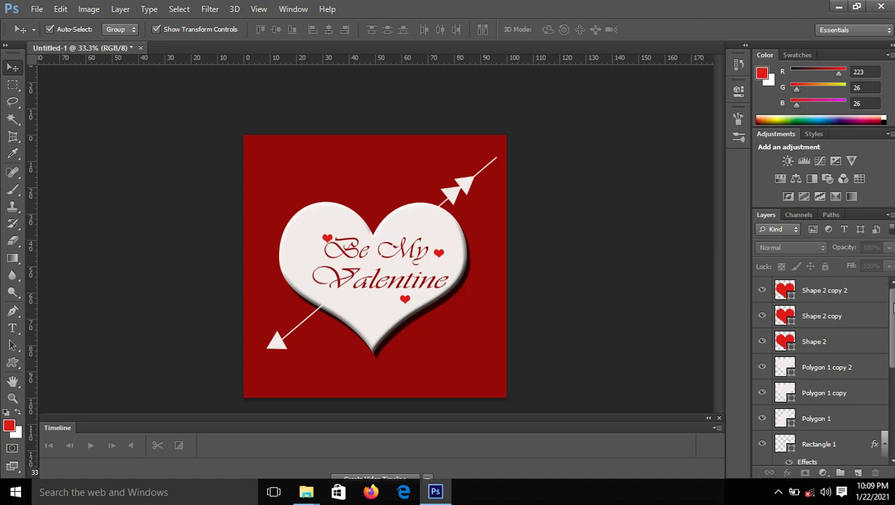
# - Set the foreground color to near-white #f7f3f3
pyautogui.scroll(-2, 893, 302)
pyautogui.scroll(2, 892, 303)
pyautogui.click(9, 428)
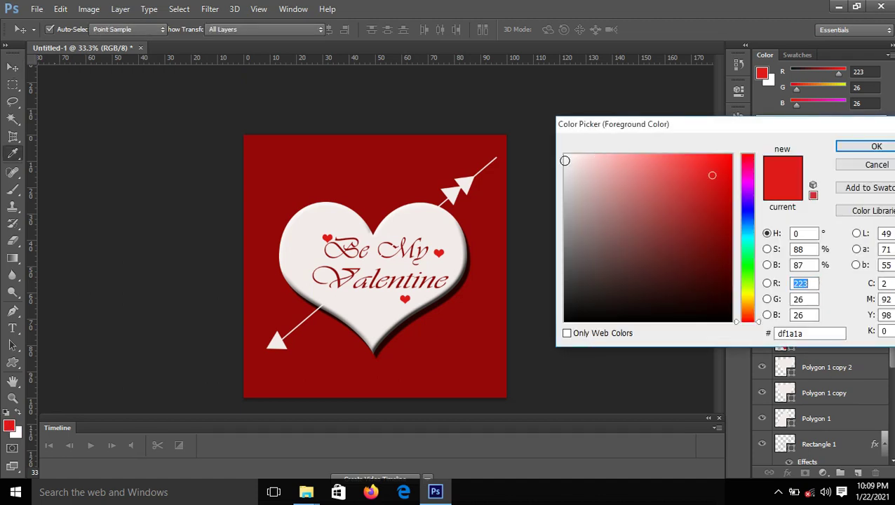
pyautogui.click(566, 159)
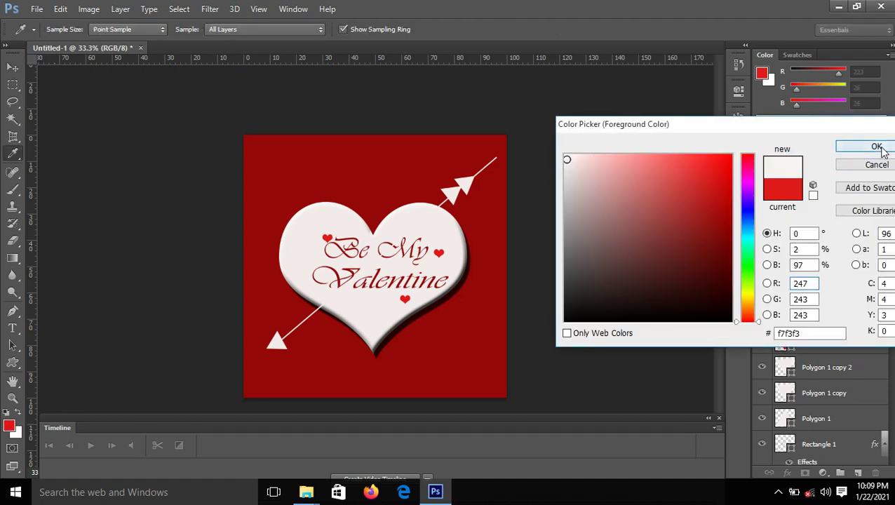
pyautogui.click(876, 148)
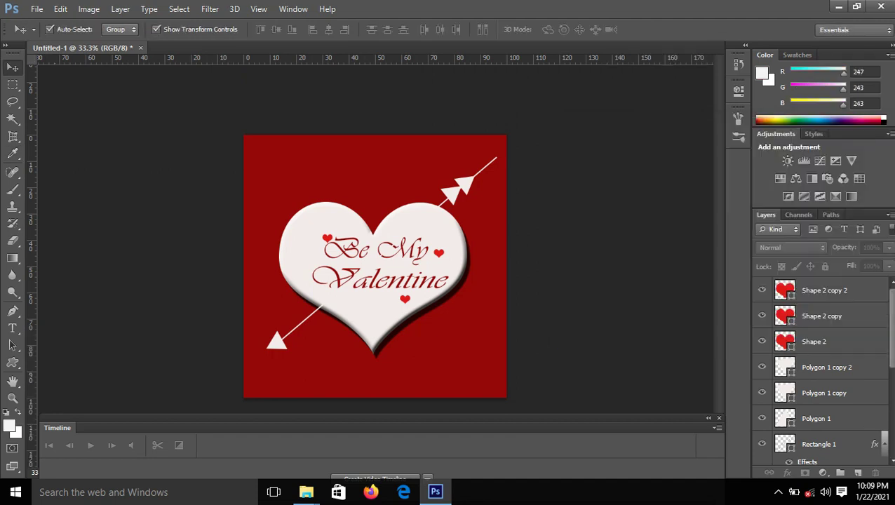
# - Add a new empty layer directly above the large heart's layer, Shape 1
pyautogui.moveTo(892, 335); pyautogui.dragTo(892, 405)
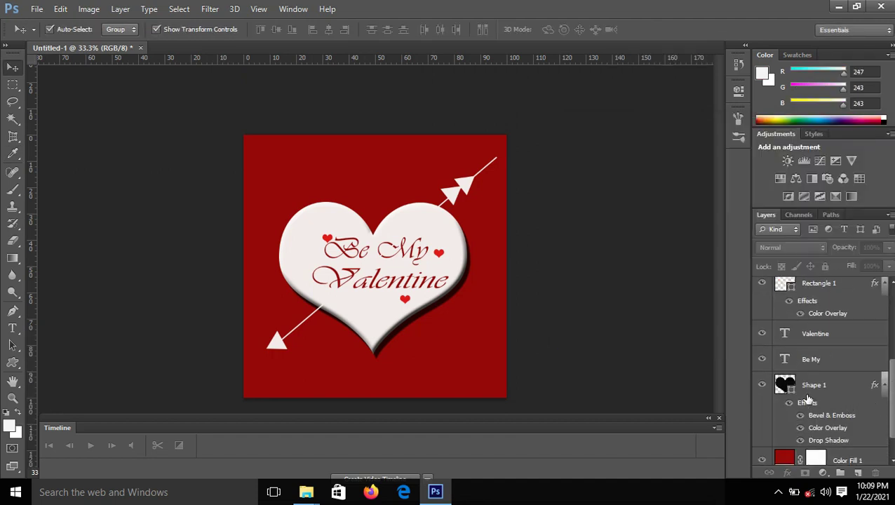
pyautogui.click(813, 385)
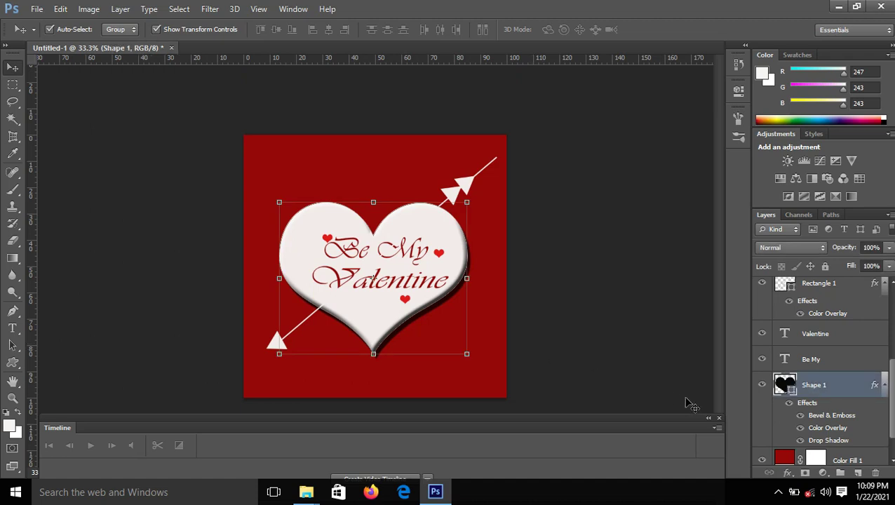
pyautogui.click(858, 473)
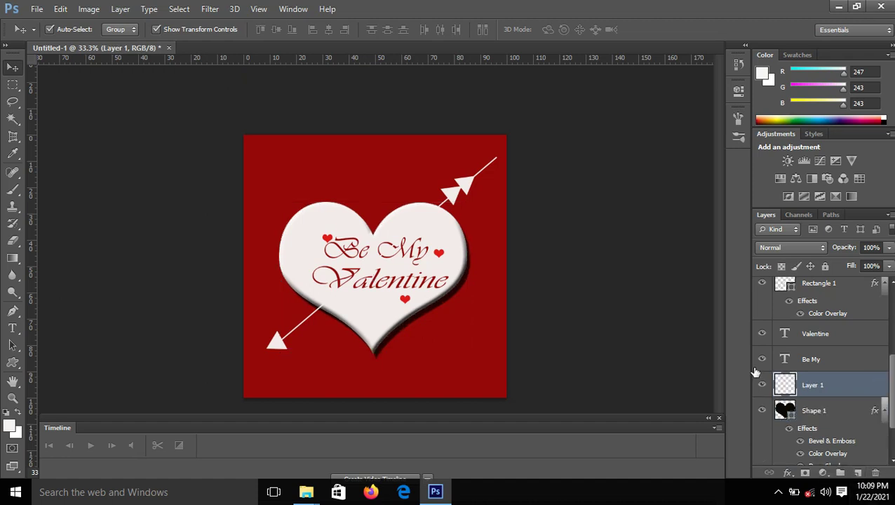
# - Stamp the near-white 360 px scattered-hearts brush repeatedly around the large heart, covering the red background on the new layer
pyautogui.click(14, 190)
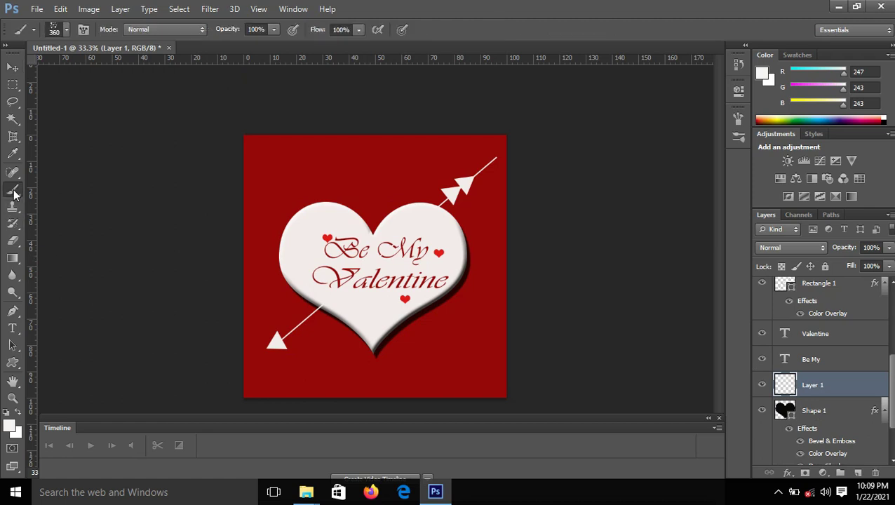
pyautogui.click(65, 30)
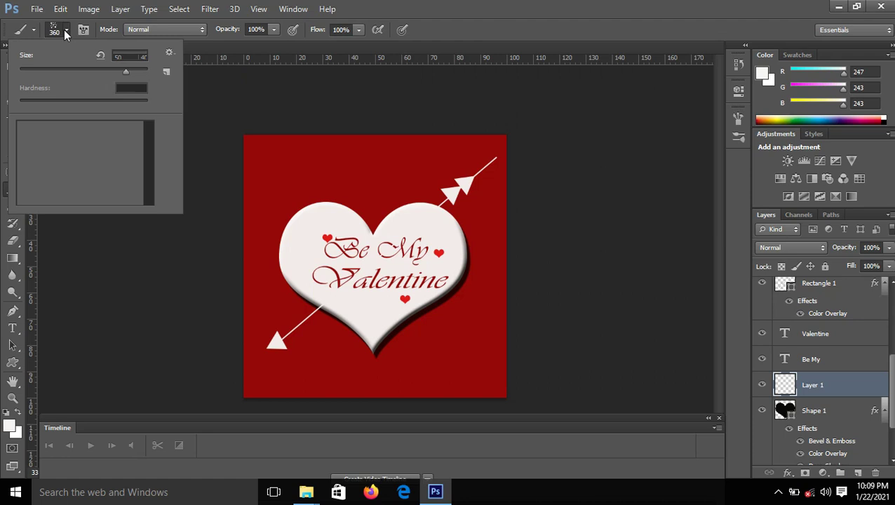
pyautogui.click(66, 30)
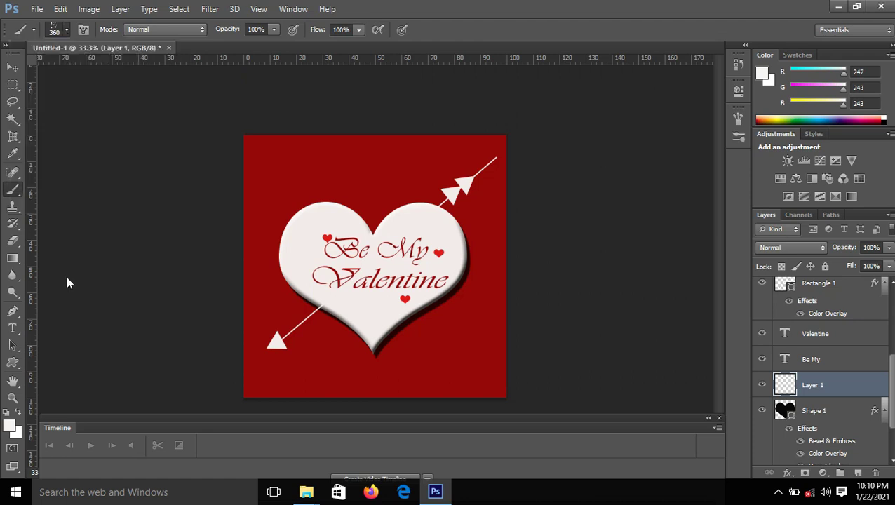
pyautogui.click(66, 30)
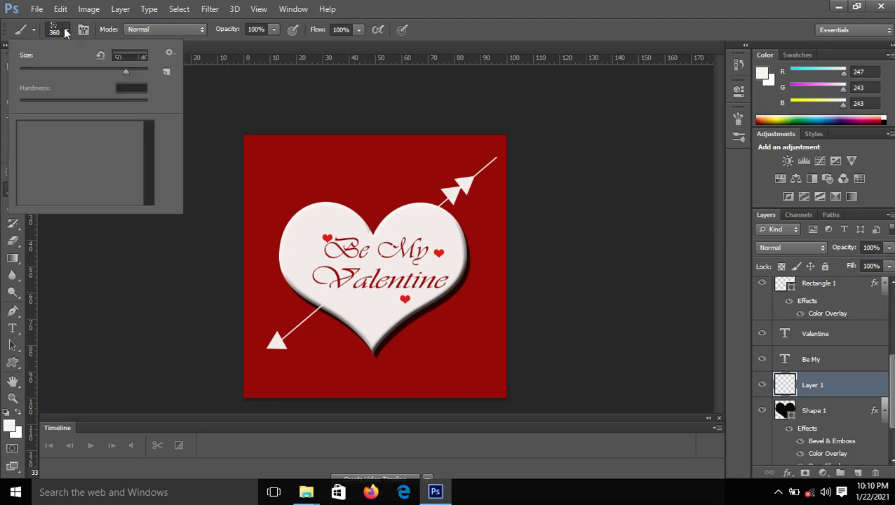
pyautogui.click(396, 326)
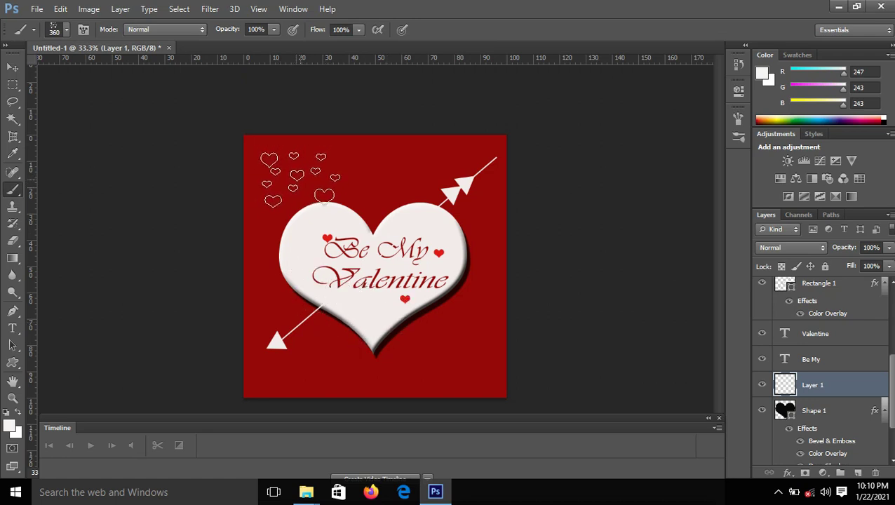
pyautogui.click(300, 181)
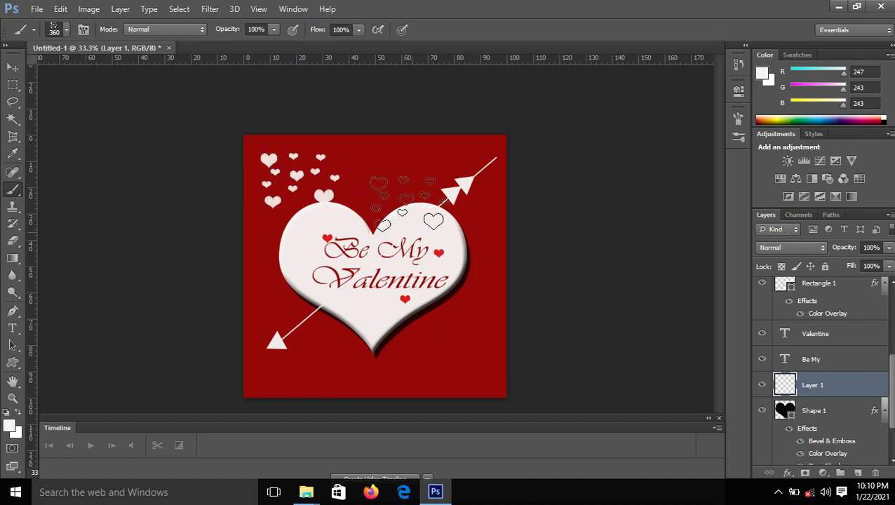
pyautogui.click(393, 171)
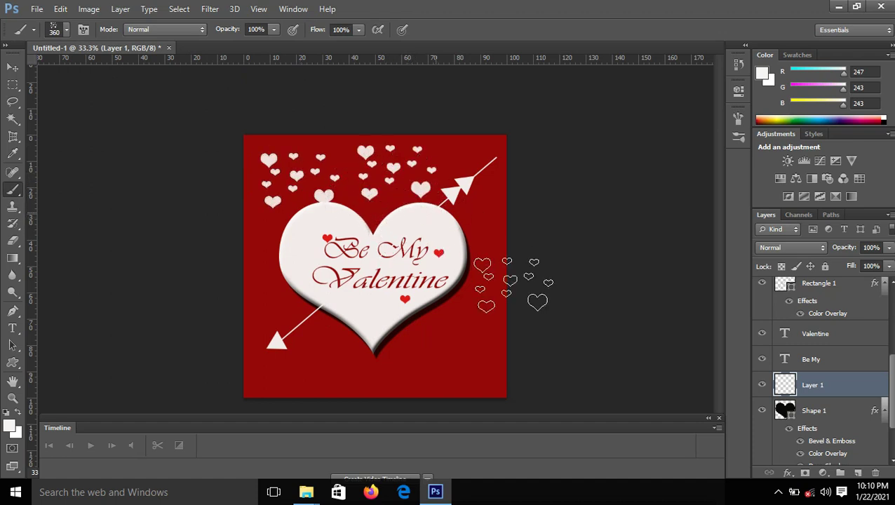
pyautogui.click(506, 317)
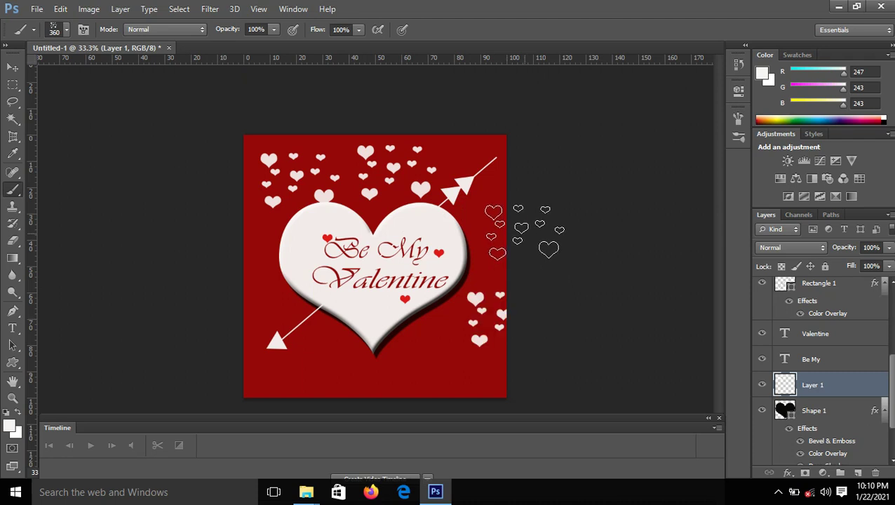
pyautogui.click(521, 227)
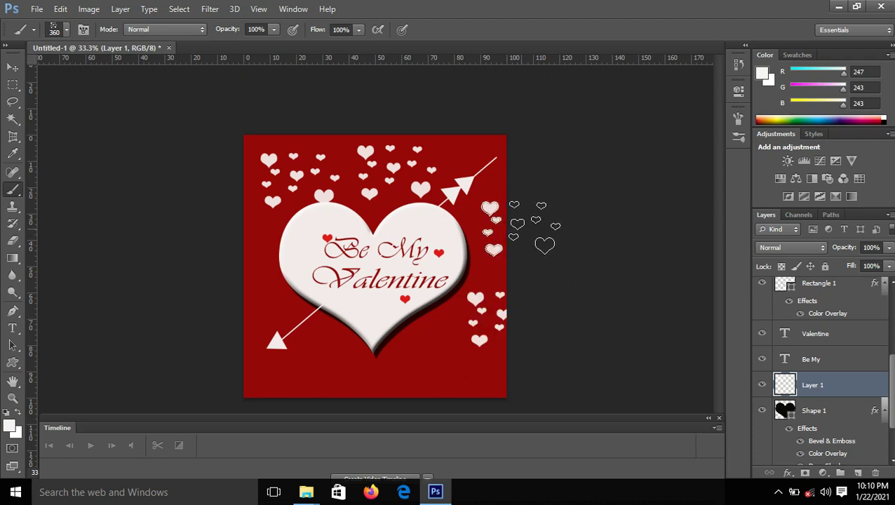
pyautogui.click(466, 347)
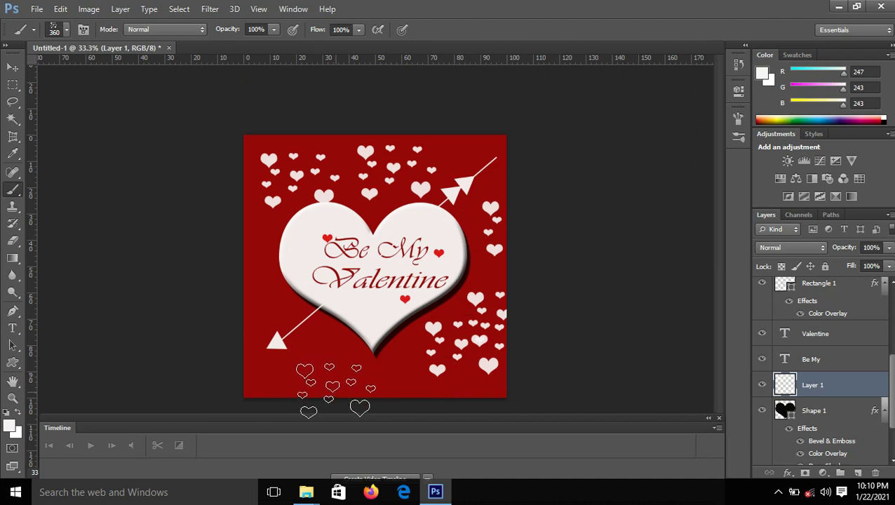
pyautogui.click(333, 389)
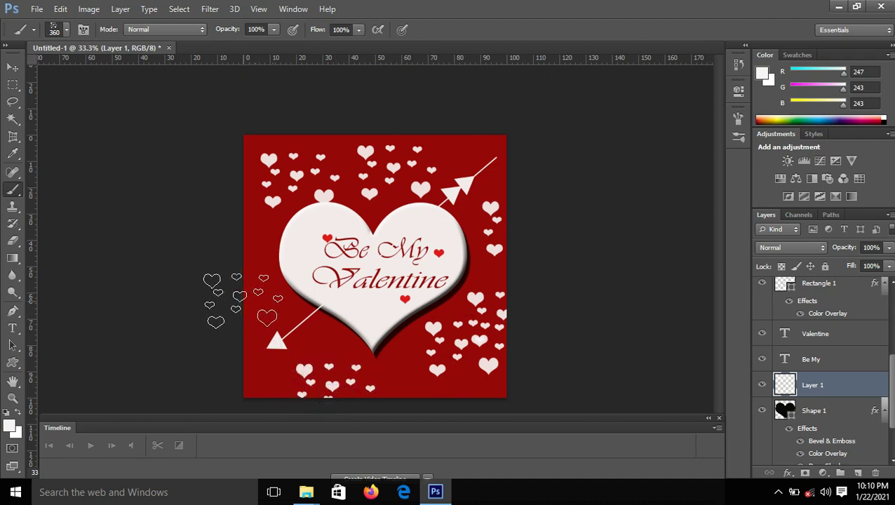
pyautogui.click(244, 300)
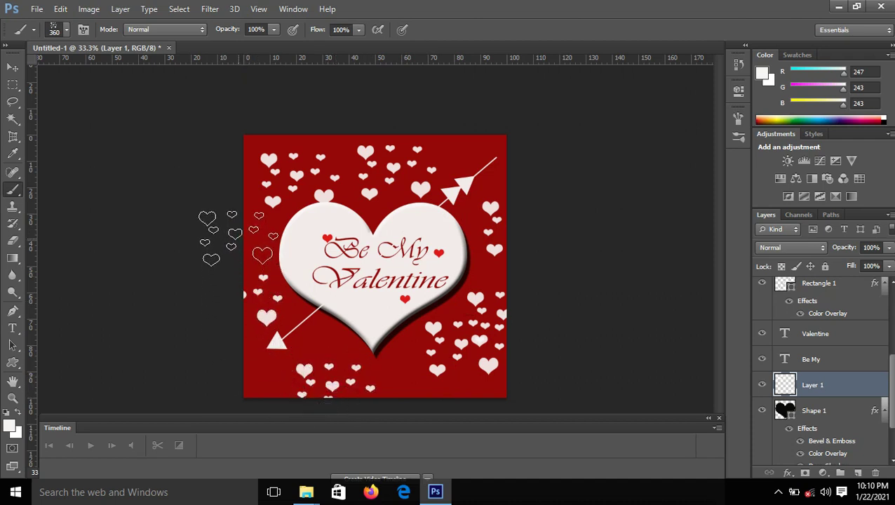
pyautogui.click(239, 238)
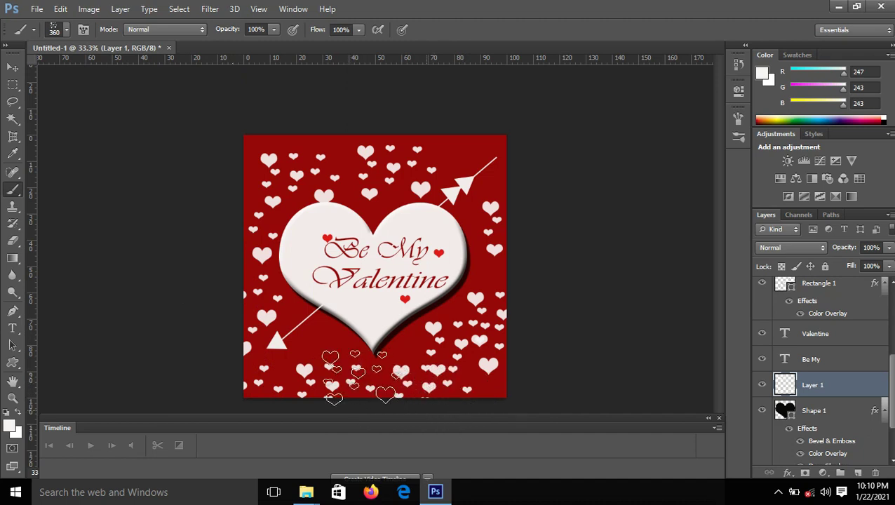
pyautogui.click(347, 368)
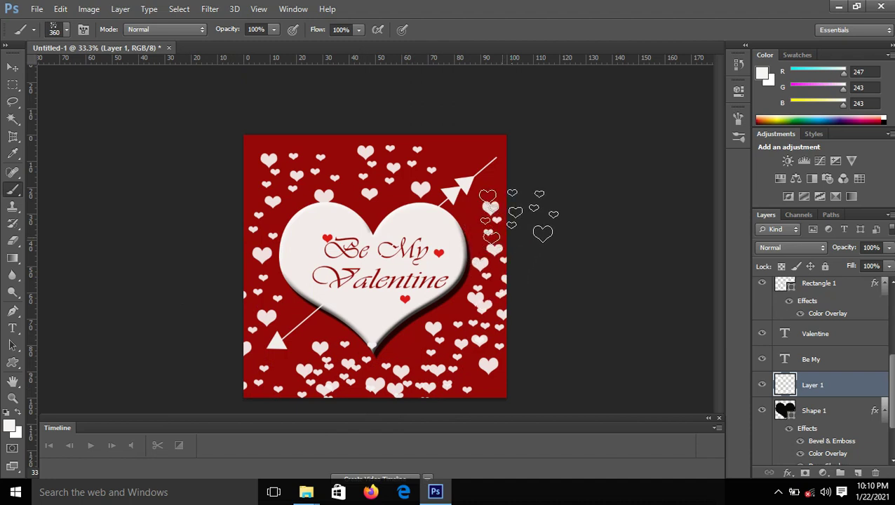
pyautogui.click(520, 215)
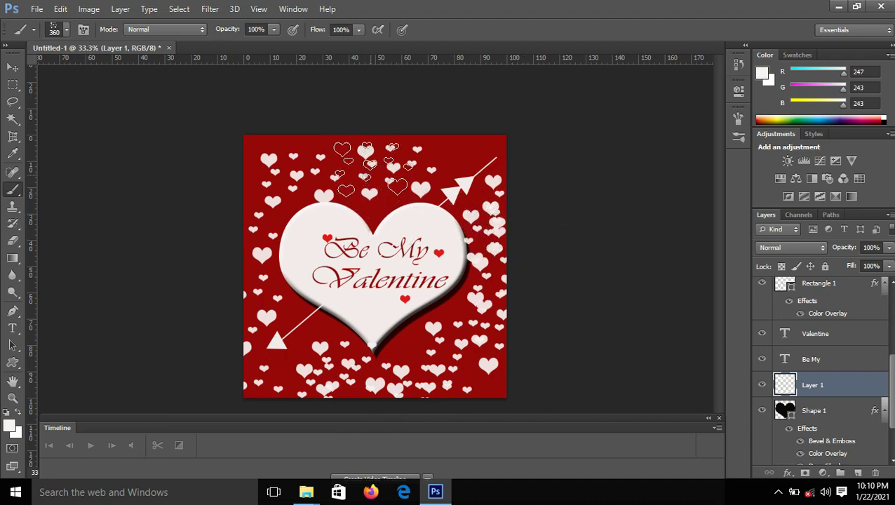
pyautogui.click(393, 161)
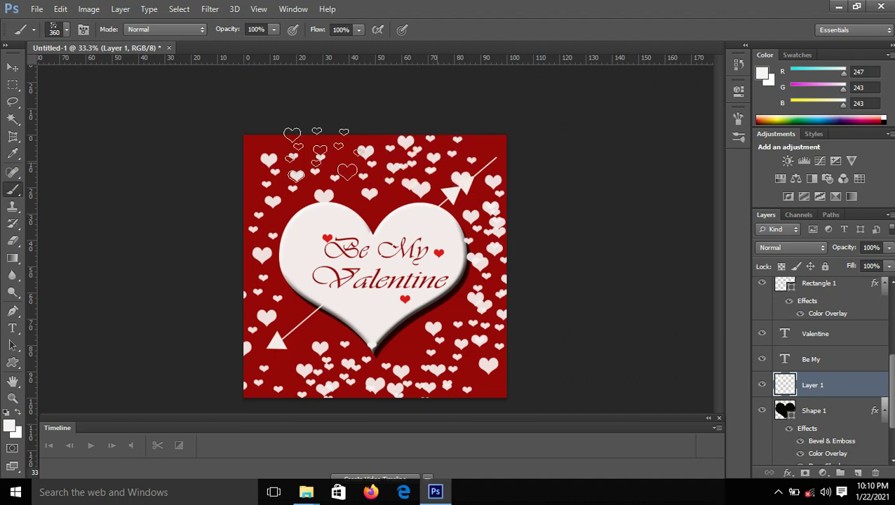
pyautogui.click(13, 68)
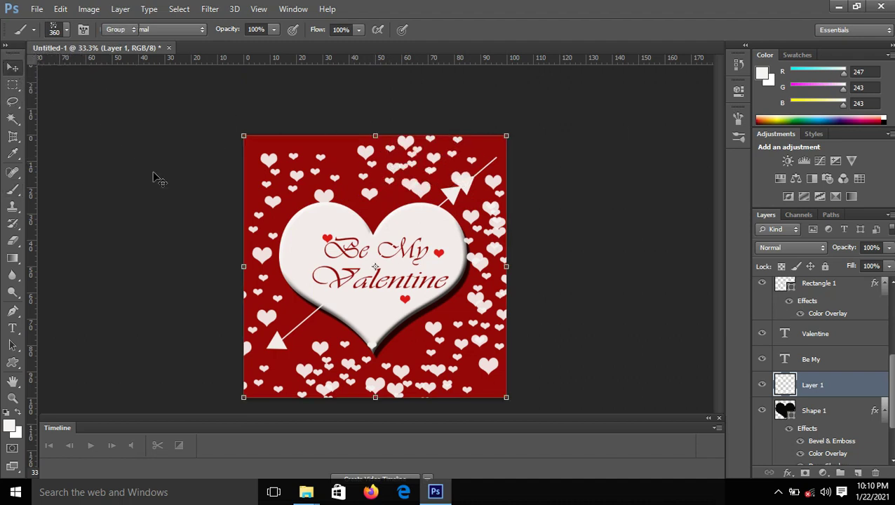
pyautogui.click(598, 280)
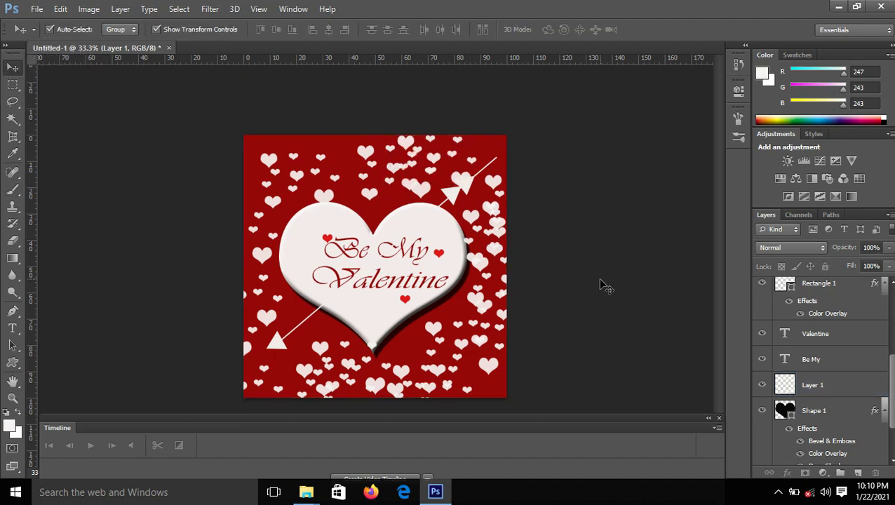
# - Set the blend mode of the painted hearts layer, Layer 1, to Overlay and its opacity to 44%
pyautogui.click(800, 388)
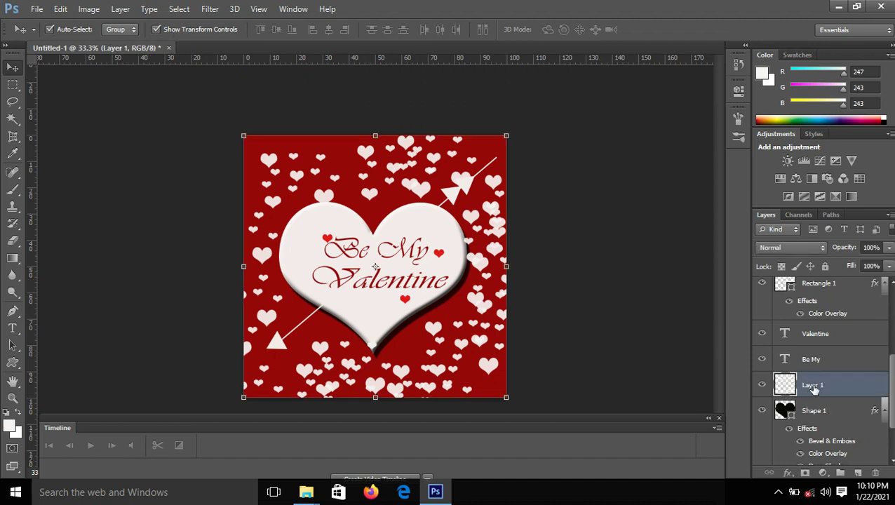
pyautogui.click(823, 254)
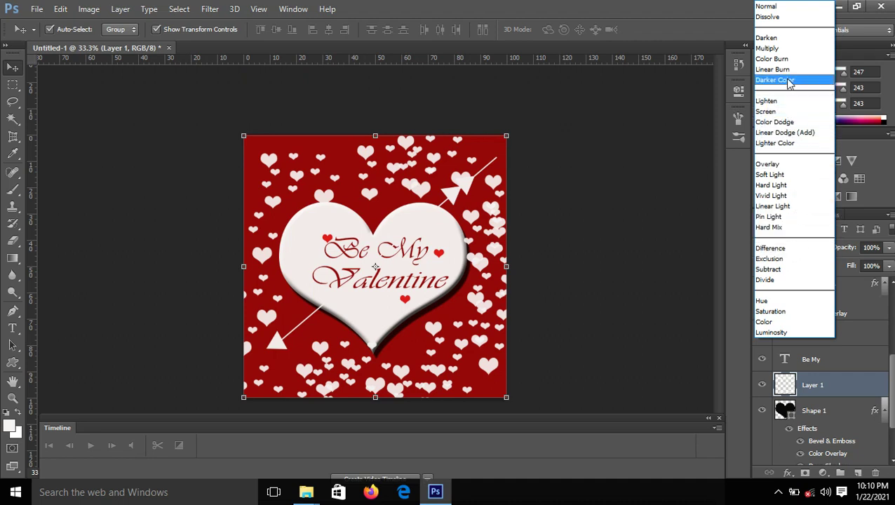
pyautogui.click(785, 164)
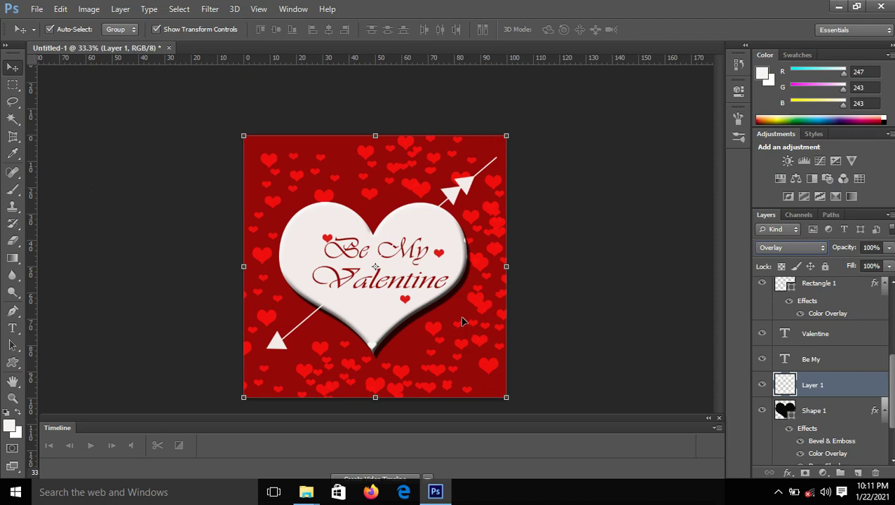
pyautogui.click(889, 267)
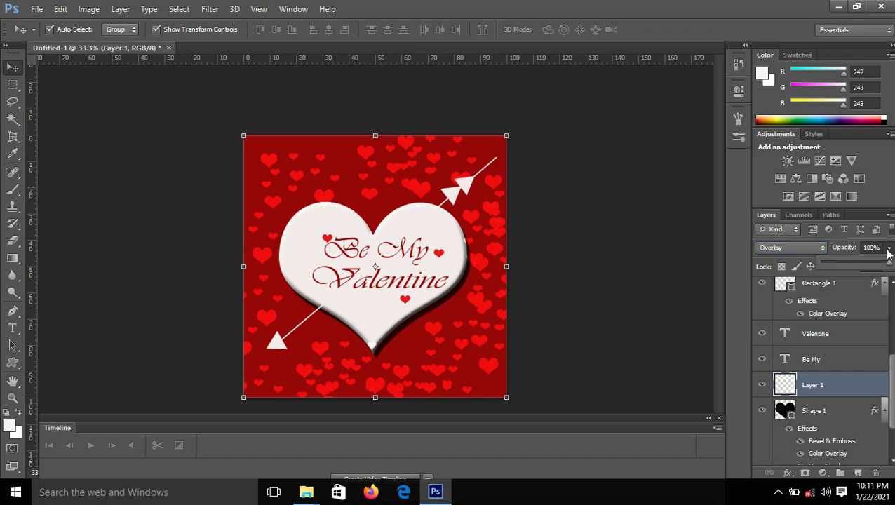
pyautogui.moveTo(888, 267); pyautogui.dragTo(841, 275)
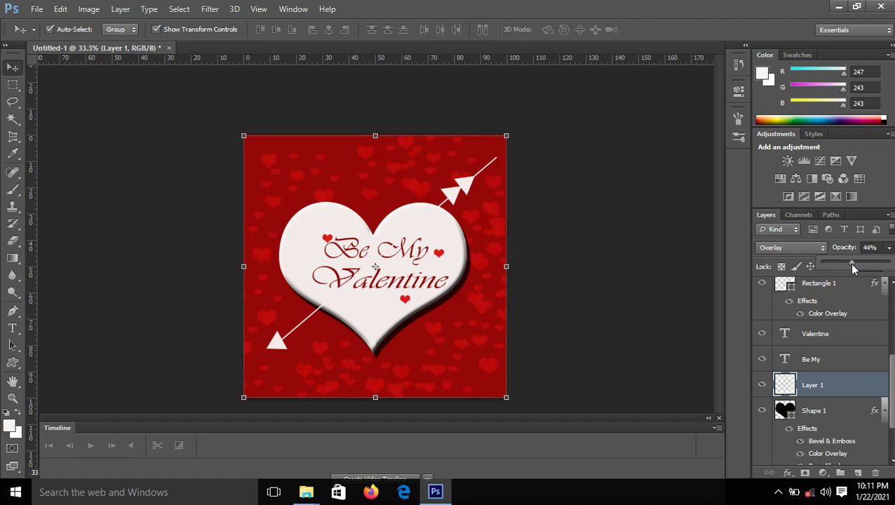
pyautogui.press('Escape')
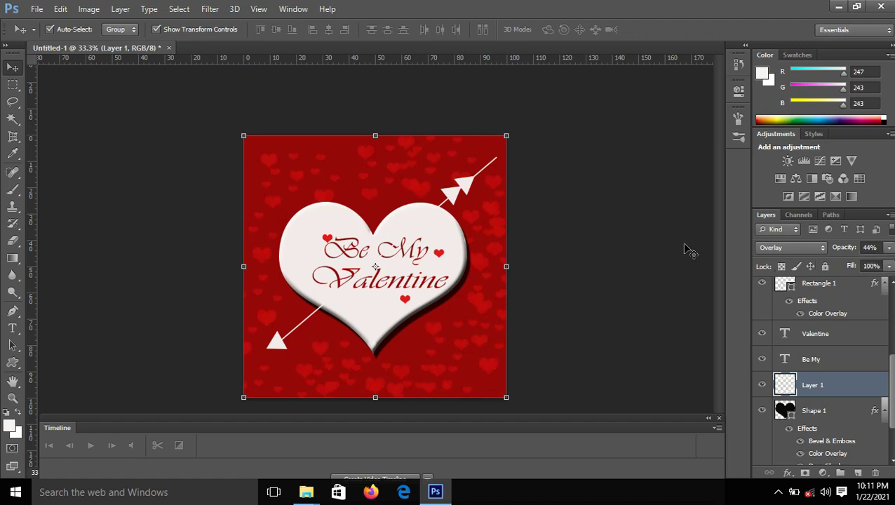
pyautogui.click(707, 291)
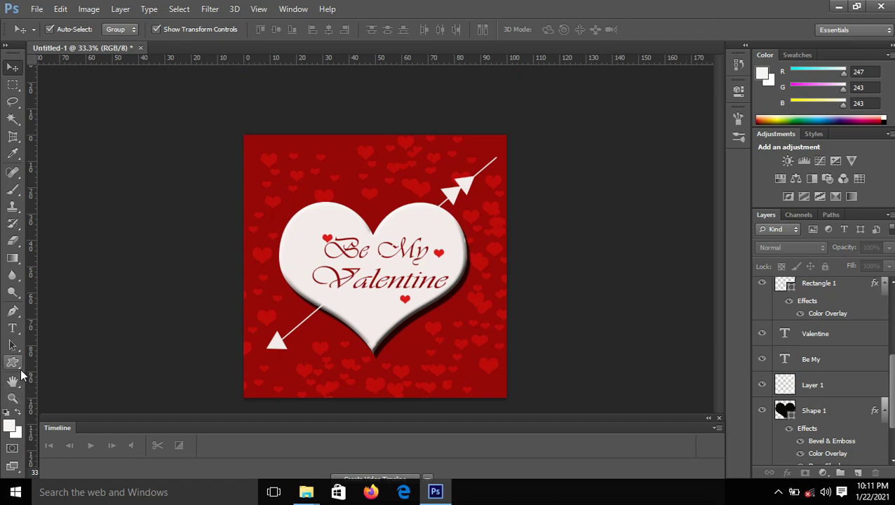
# - Draw a near-white rectangle about 1143 by 1134 px just inside the canvas edges and nudge it up slightly
pyautogui.click(17, 365)
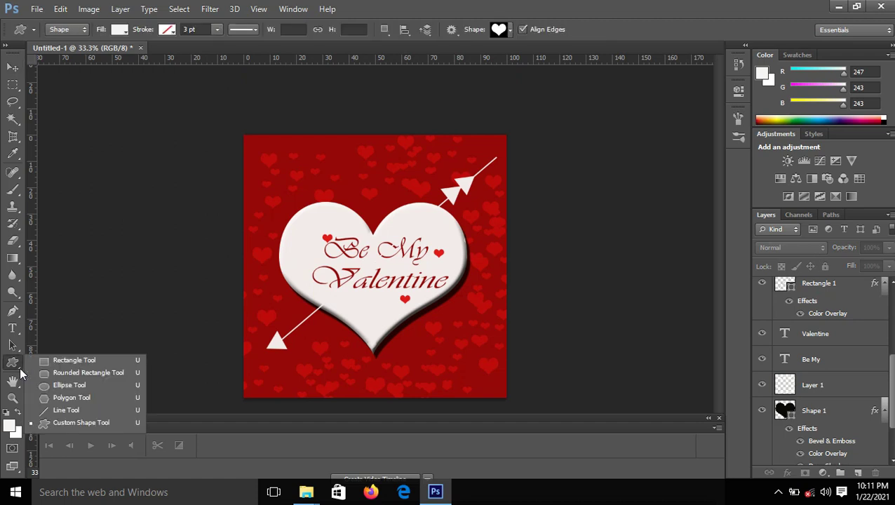
pyautogui.click(67, 359)
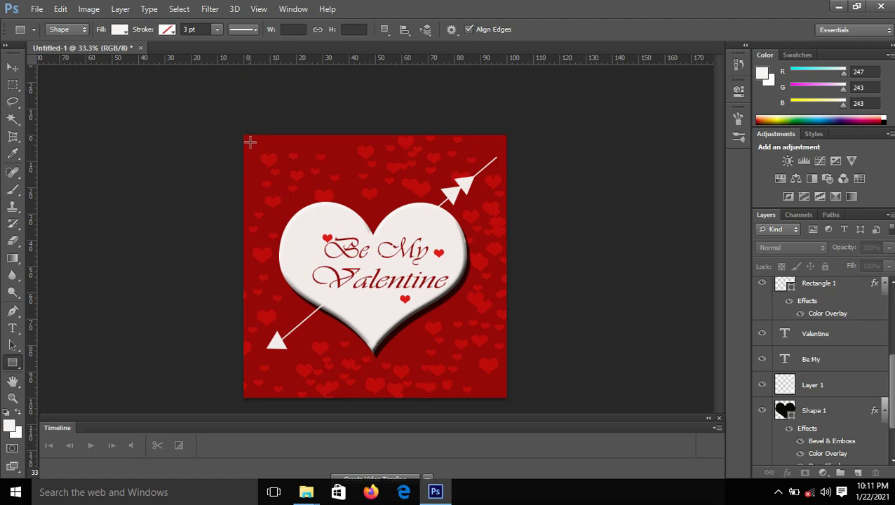
pyautogui.moveTo(249, 142); pyautogui.dragTo(500, 391)
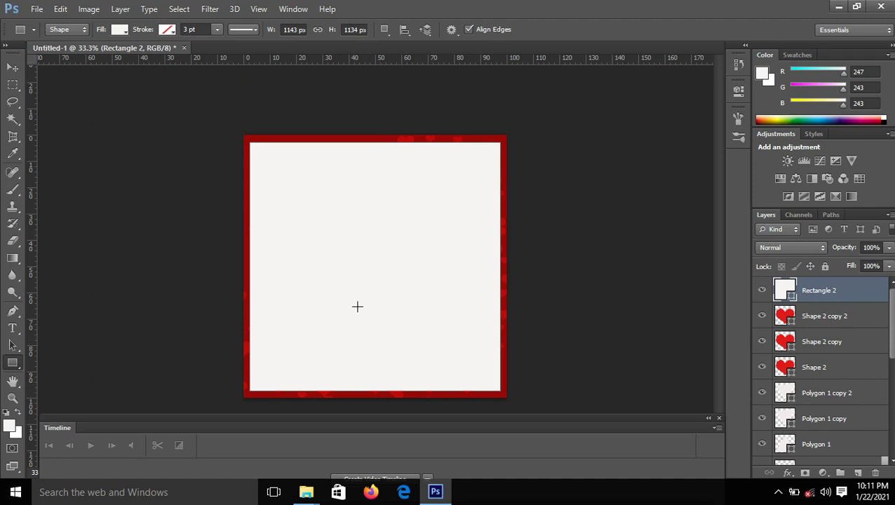
pyautogui.click(12, 67)
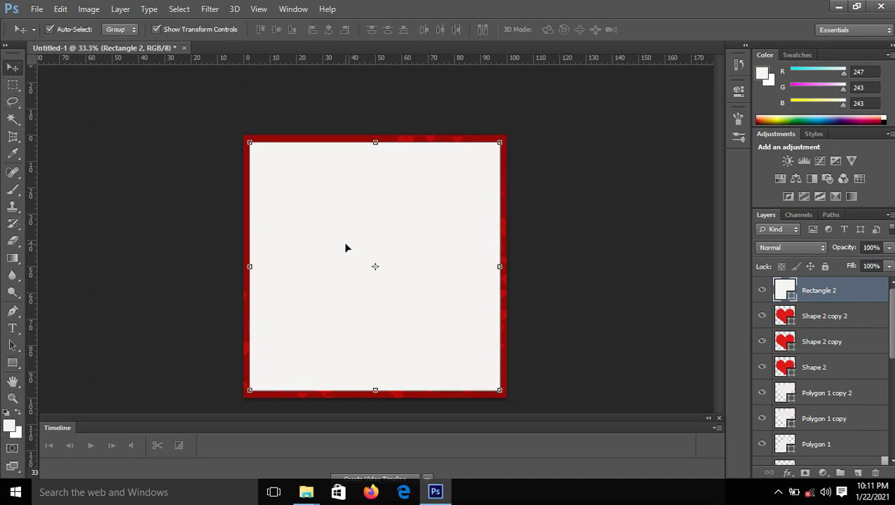
pyautogui.press('Up')
pyautogui.press('Up')
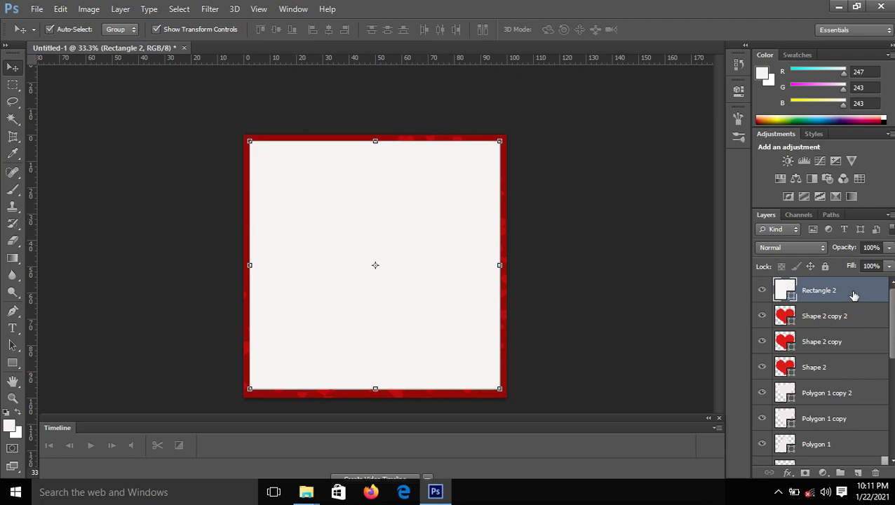
# - Set the large rectangle's fill opacity to 0% and add an 8 px black outside stroke
pyautogui.click(890, 267)
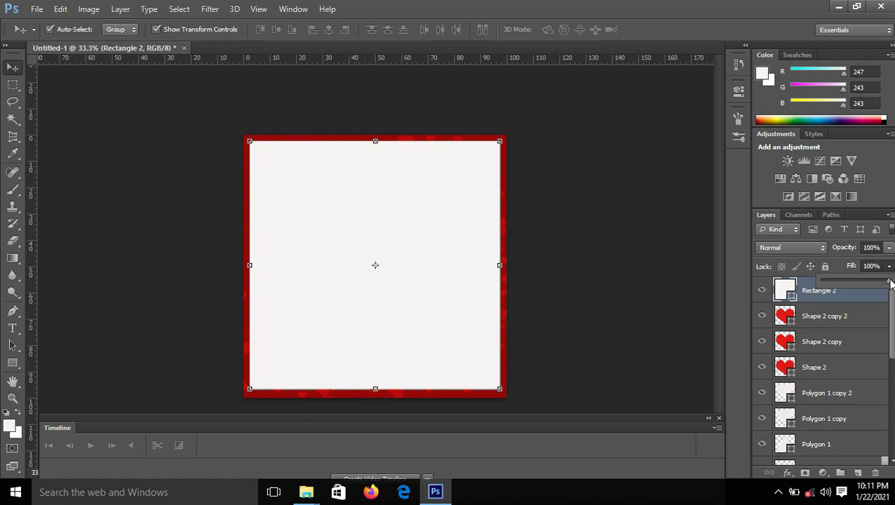
pyautogui.moveTo(889, 282); pyautogui.dragTo(801, 287)
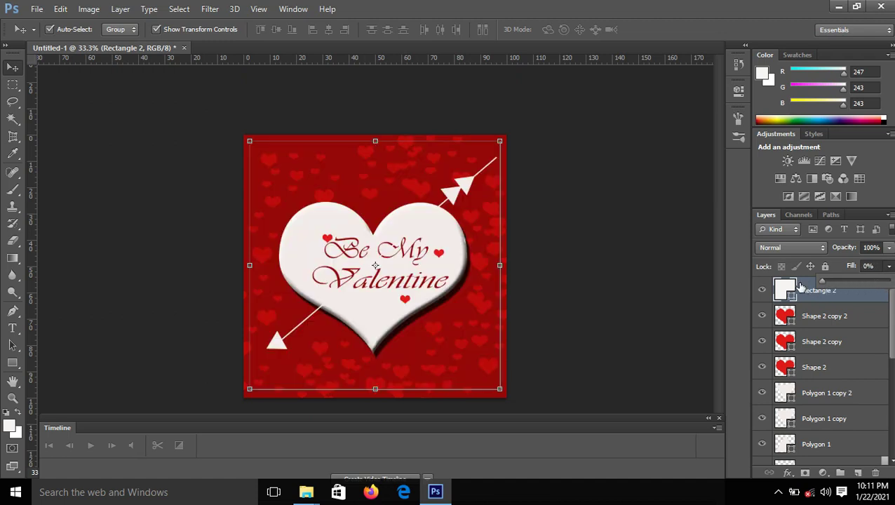
pyautogui.click(788, 473)
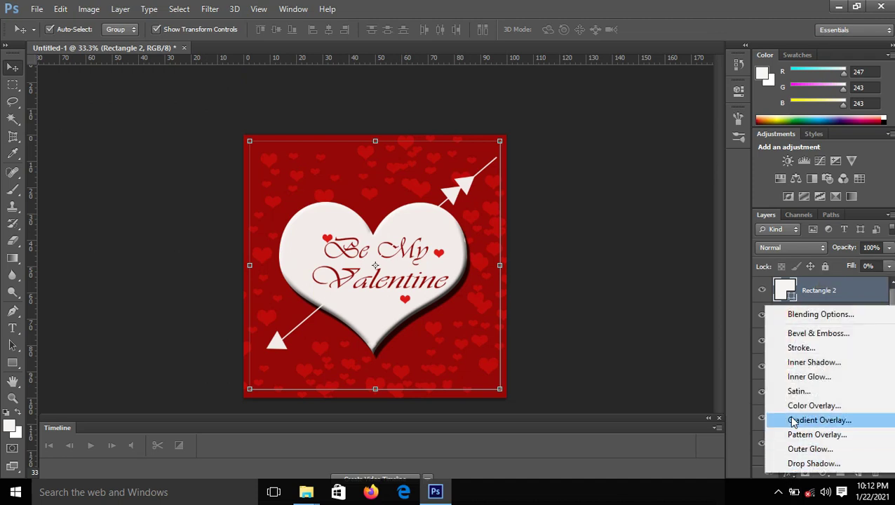
pyautogui.click(801, 348)
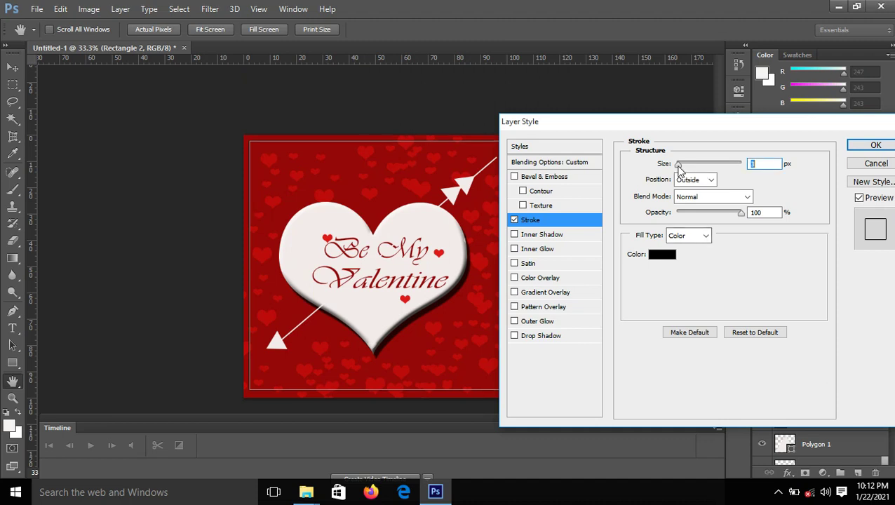
pyautogui.moveTo(678, 166); pyautogui.dragTo(682, 168)
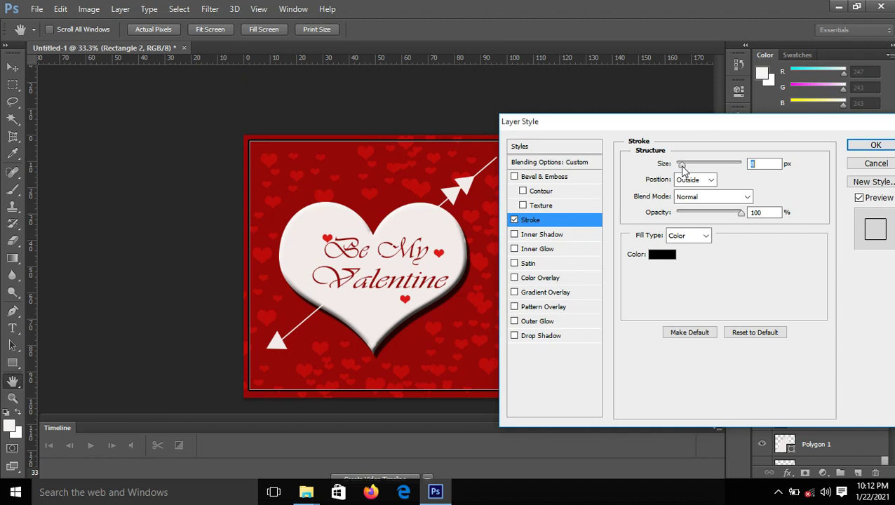
pyautogui.click(887, 147)
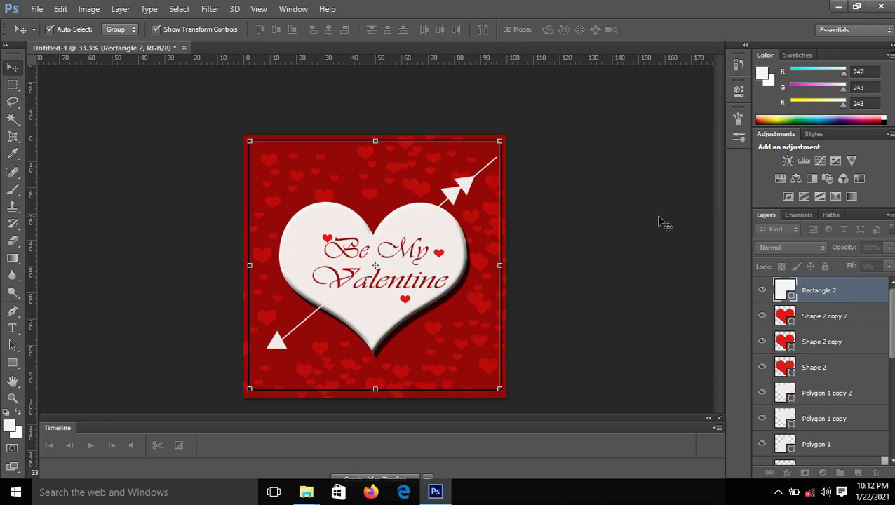
pyautogui.click(660, 222)
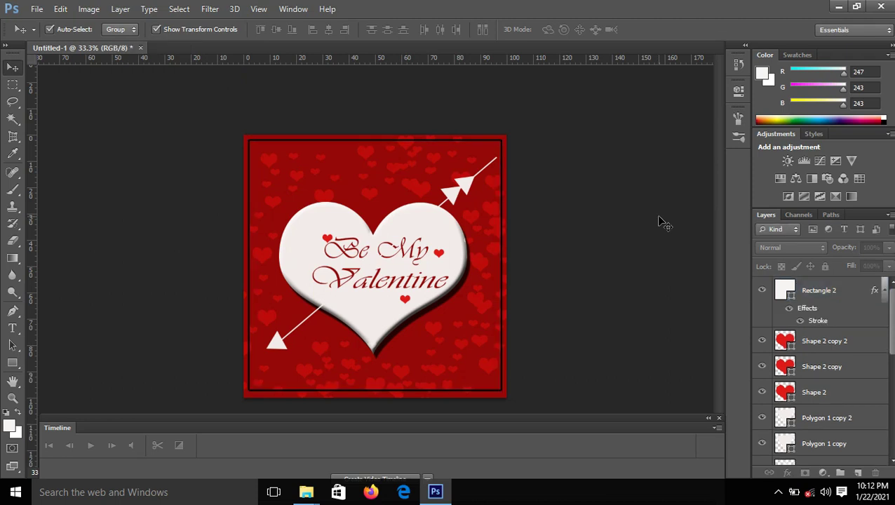